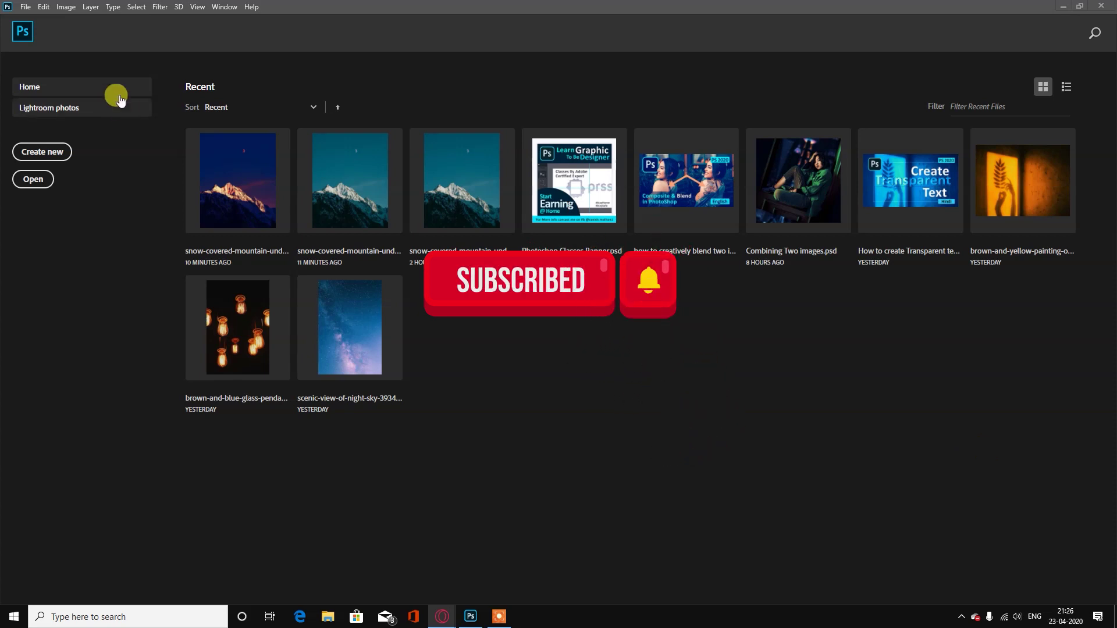
Browse for the source images in Adobe Bridge
{"action": "left_click", "coordinate": [26, 8]}
{"action": "left_click", "coordinate": [25, 8]}
{"action": "left_click", "coordinate": [25, 8]}
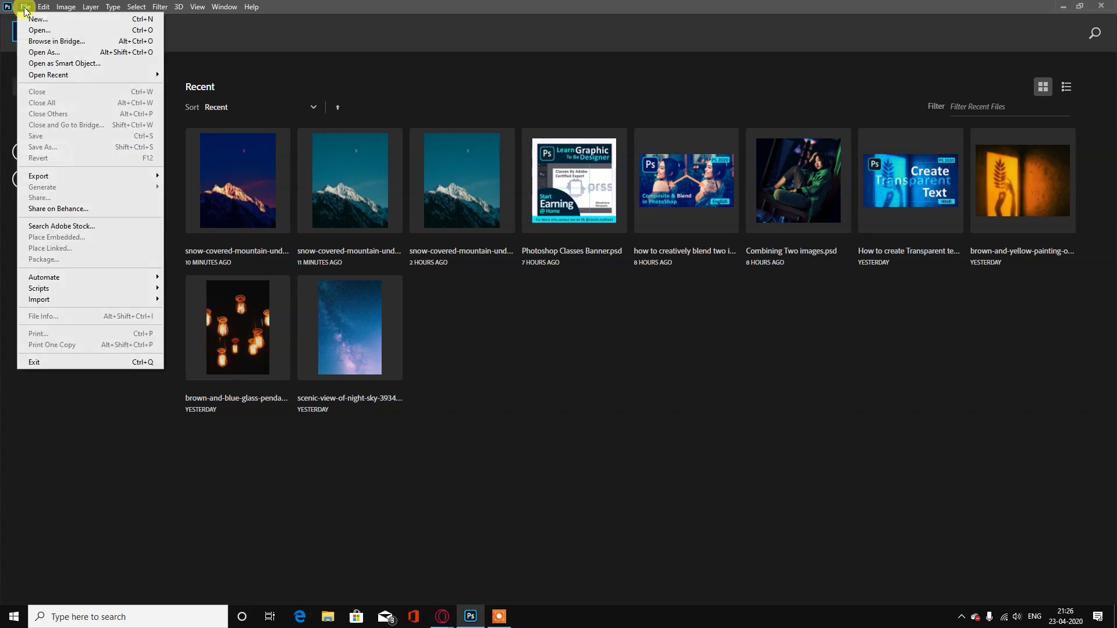
{"action": "left_click", "coordinate": [51, 41]}
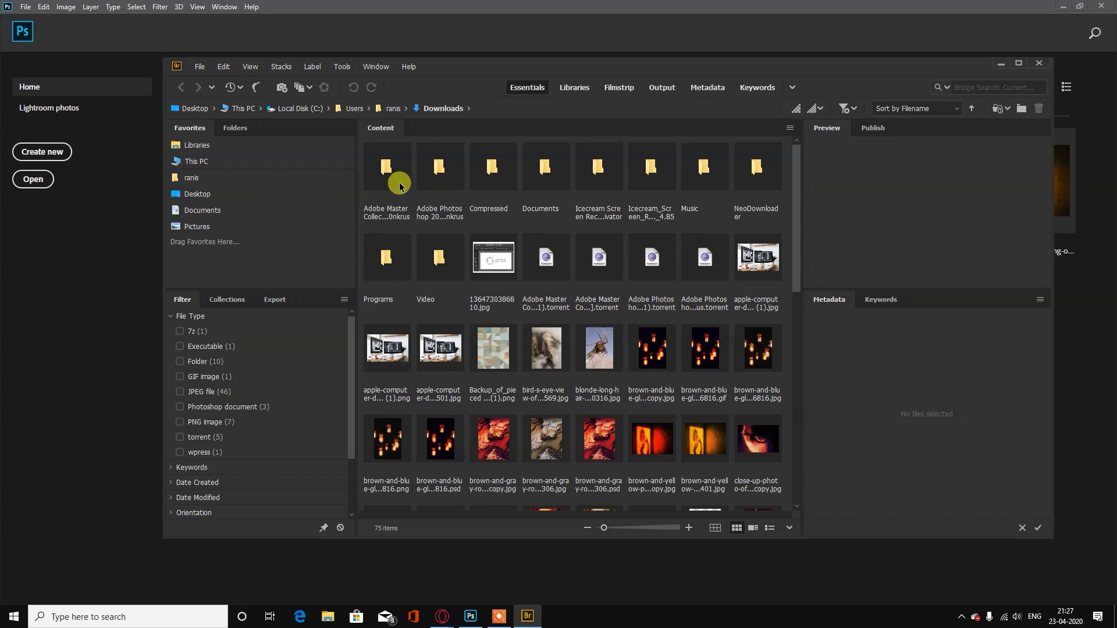
In Downloads, select both brown-and-blue-glass pendant lamp JPGs, the original rock formation JPG, and the original cat's-eye, nose-ring and woman close-ups
{"action": "scroll", "coordinate": [668, 221], "scroll_direction": "down", "scroll_amount": 1}
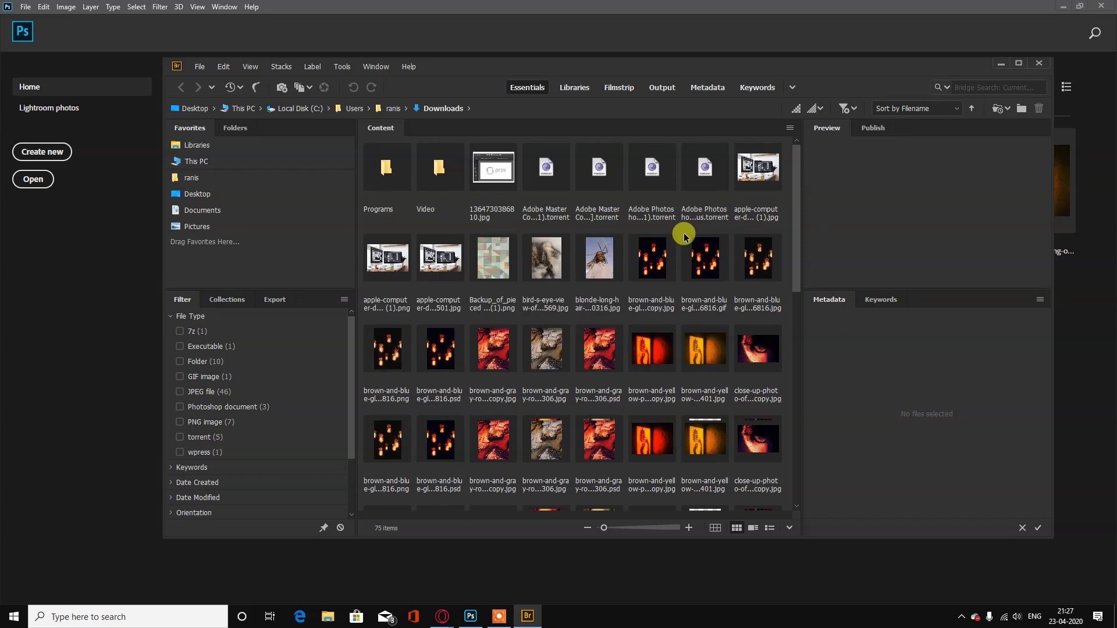
{"action": "scroll", "coordinate": [562, 354], "scroll_direction": "down", "scroll_amount": 1}
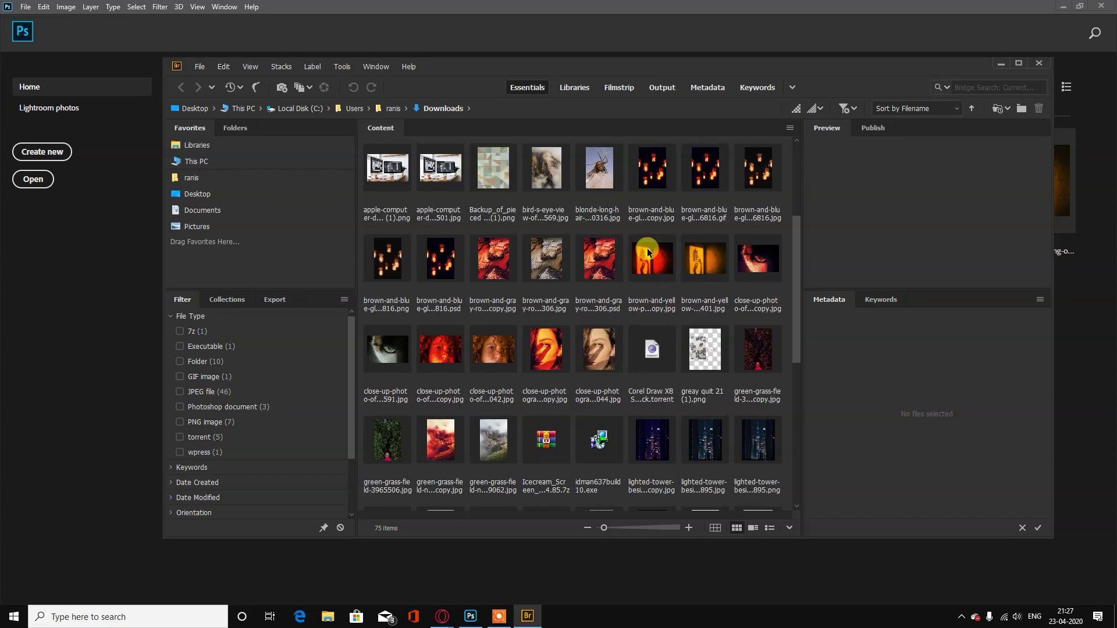
{"action": "scroll", "coordinate": [644, 221], "scroll_direction": "up", "scroll_amount": 2}
{"action": "scroll", "coordinate": [645, 233], "scroll_direction": "down", "scroll_amount": 1}
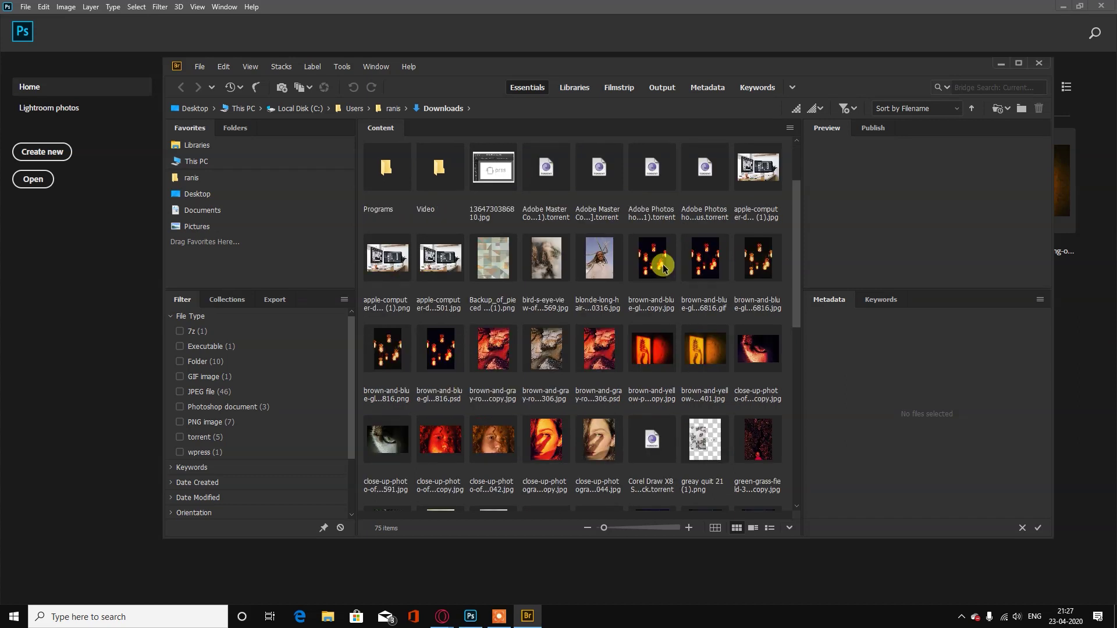
{"action": "left_click", "coordinate": [668, 281]}
{"action": "left_click", "coordinate": [755, 271], "text": "ctrl"}
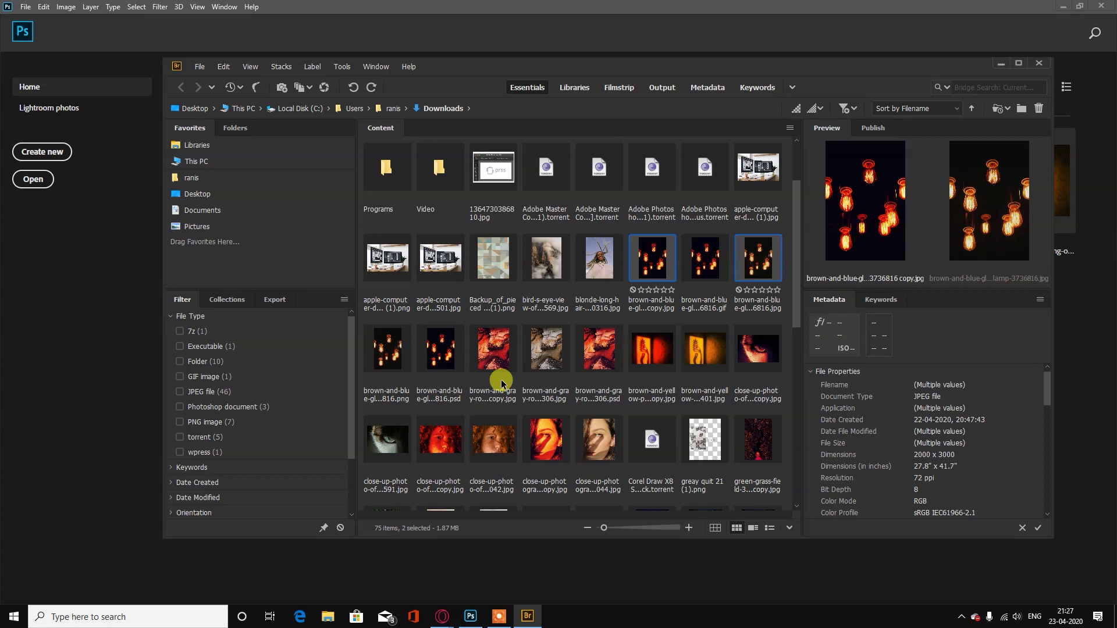
{"action": "left_click", "coordinate": [525, 359], "text": "ctrl"}
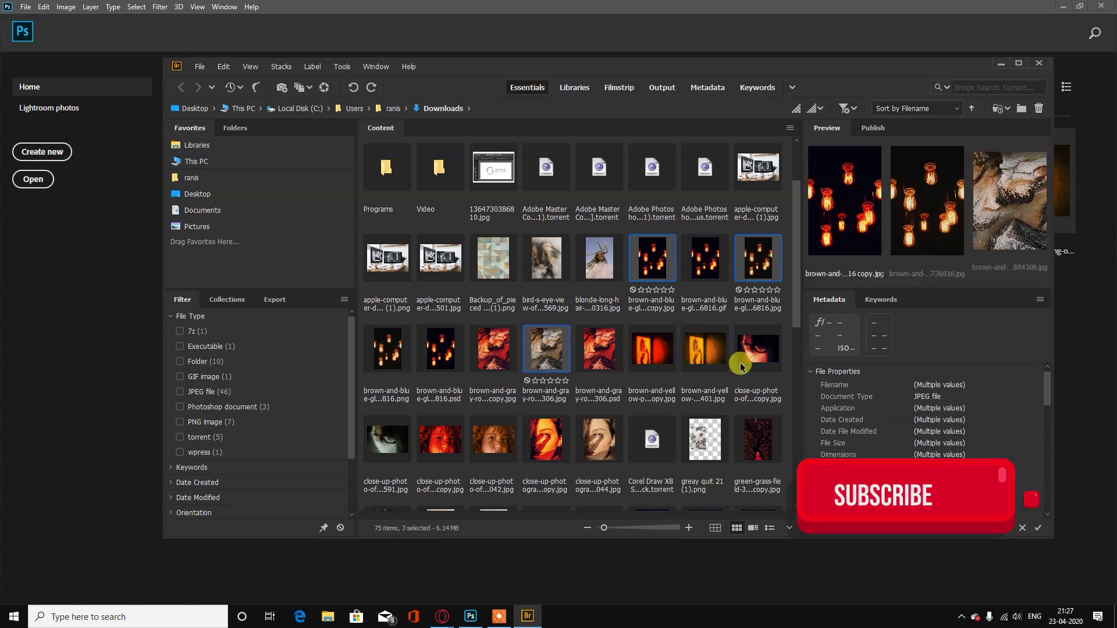
{"action": "left_click", "coordinate": [410, 439], "text": "ctrl"}
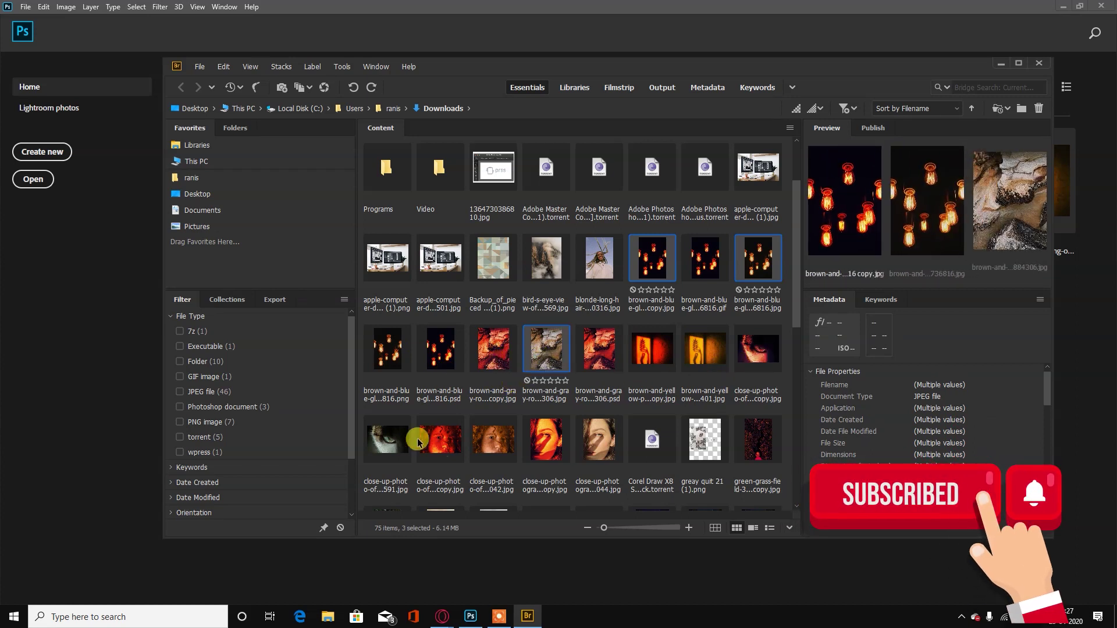
{"action": "left_click", "coordinate": [487, 447], "text": "ctrl"}
{"action": "left_click", "coordinate": [599, 441], "text": "ctrl"}
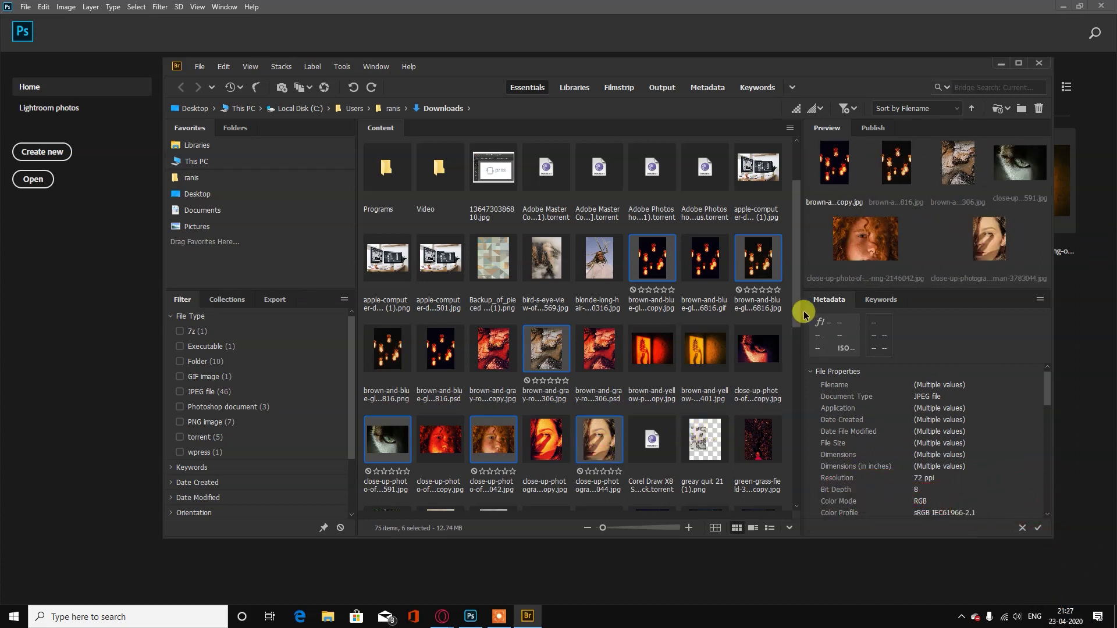
Add the two original green-grass-field JPGs, the original lighted-tower JPG and the man-wearing-yellow-hijab photo to the selection
{"action": "left_click_drag", "start_coordinate": [794, 312], "coordinate": [798, 357]}
{"action": "scroll", "coordinate": [798, 357], "scroll_direction": "down", "scroll_amount": 1}
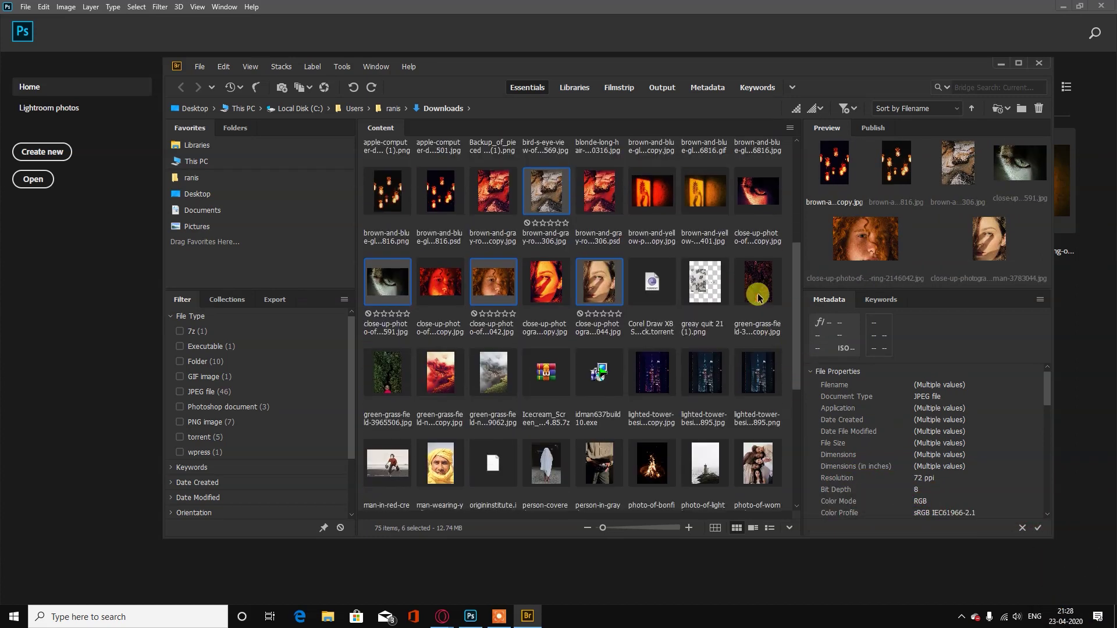
{"action": "left_click", "coordinate": [381, 386], "text": "ctrl"}
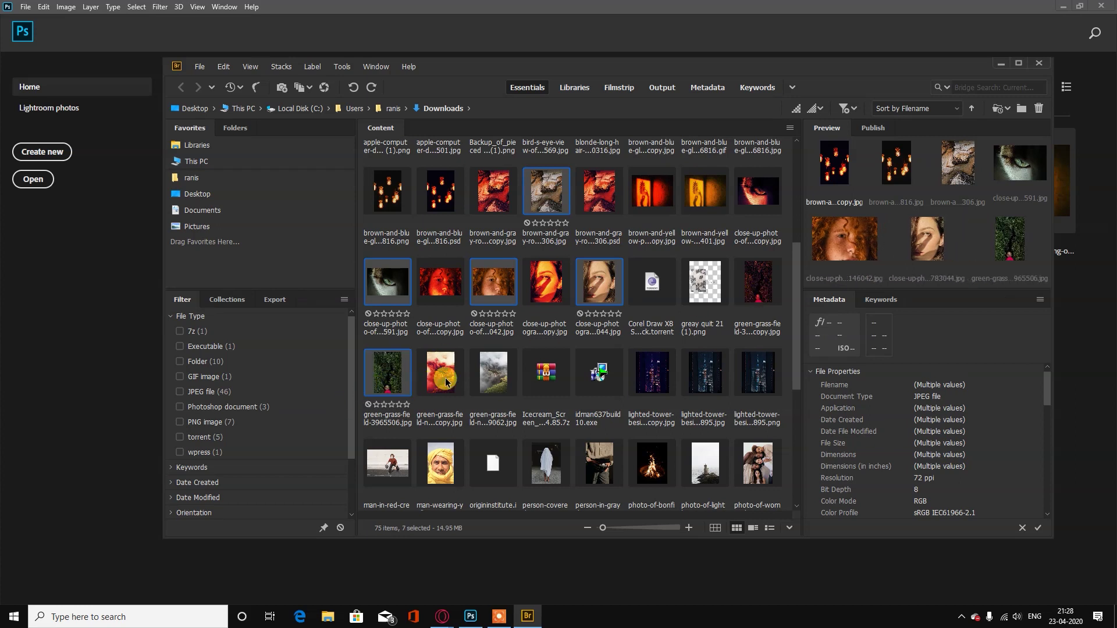
{"action": "left_click", "coordinate": [480, 384], "text": "ctrl"}
{"action": "left_click", "coordinate": [700, 379], "text": "ctrl"}
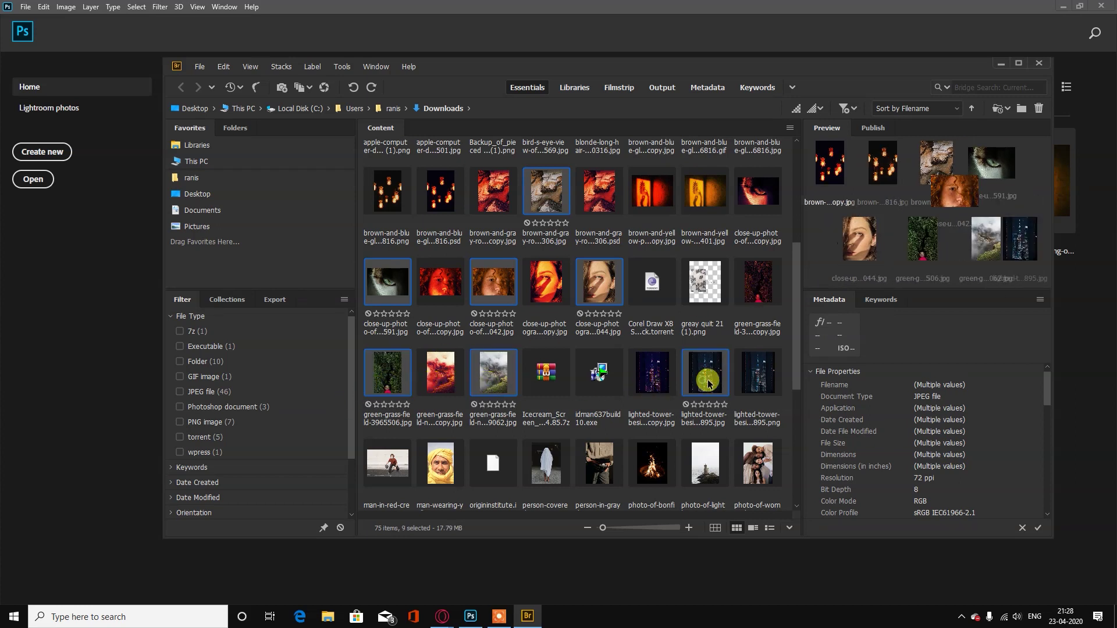
{"action": "left_click", "coordinate": [444, 468], "text": "ctrl"}
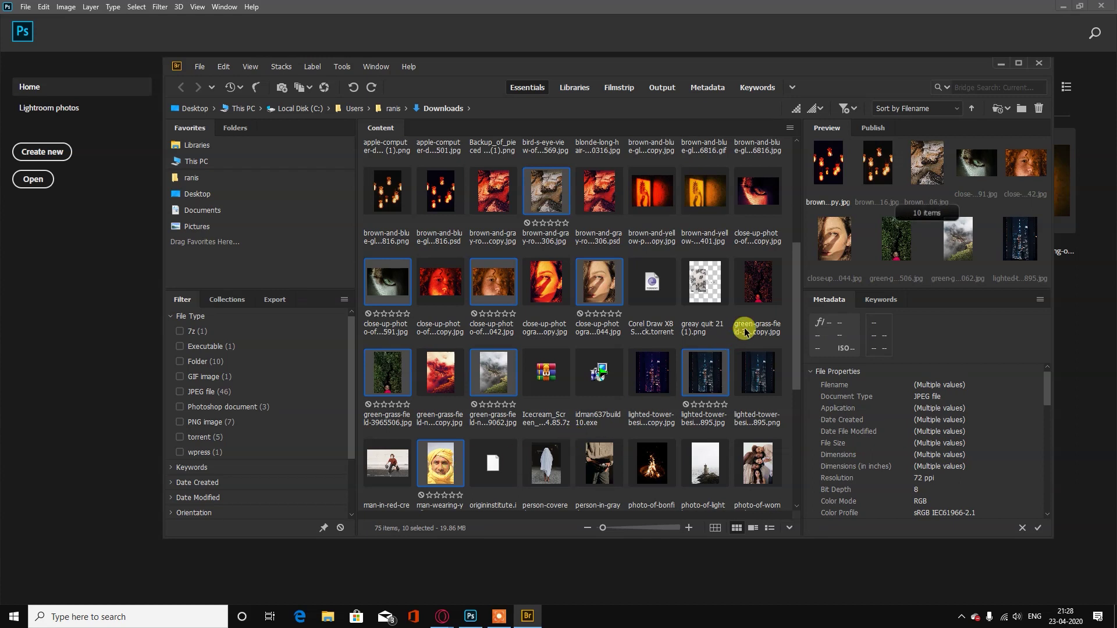
Add the bonfire, person-in-gray, photo-of-women, white-cloth, portrait, original night-sky and snow-covered-mountain (1) JPGs to the selection
{"action": "left_click_drag", "start_coordinate": [797, 314], "coordinate": [795, 372]}
{"action": "left_click", "coordinate": [642, 327], "text": "ctrl"}
{"action": "left_click", "coordinate": [607, 326], "text": "ctrl"}
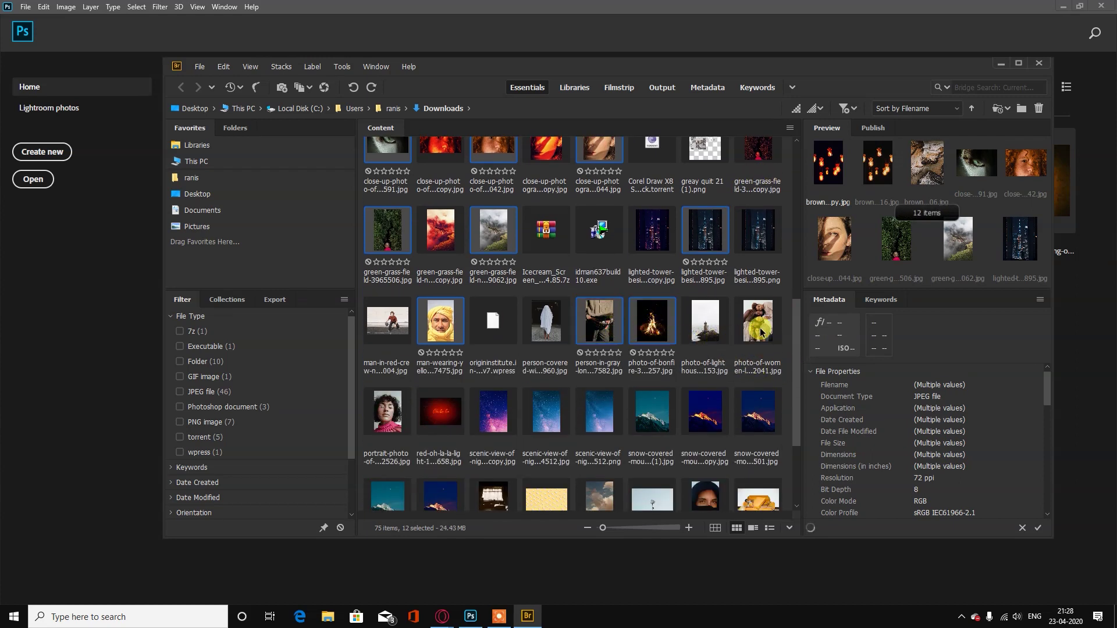
{"action": "left_click", "coordinate": [755, 329], "text": "ctrl"}
{"action": "left_click", "coordinate": [550, 325], "text": "ctrl"}
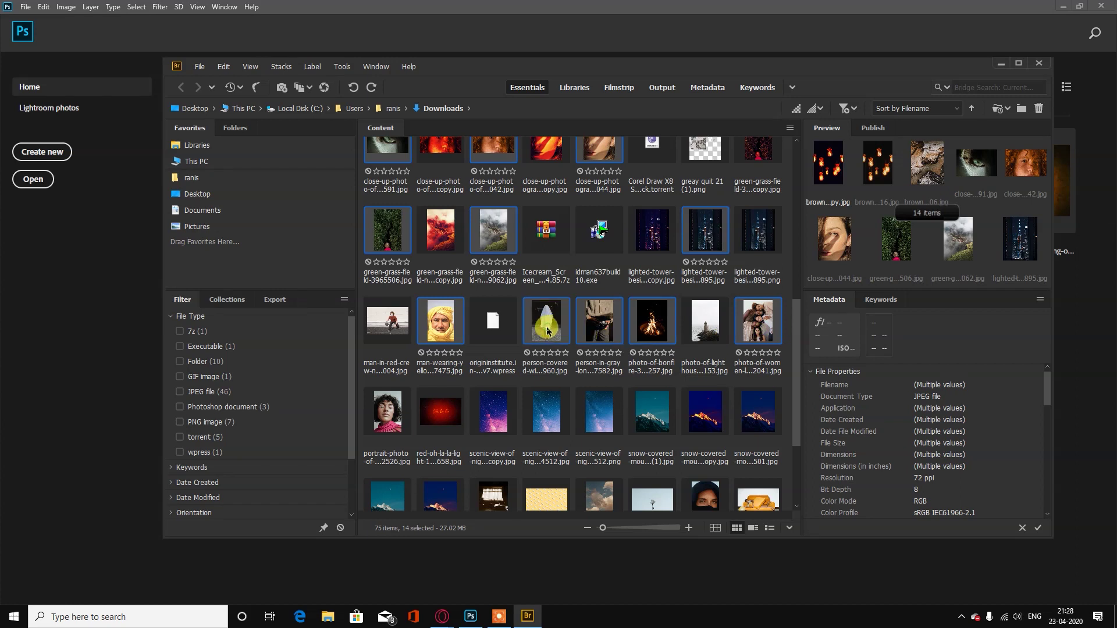
{"action": "left_click", "coordinate": [389, 420], "text": "ctrl"}
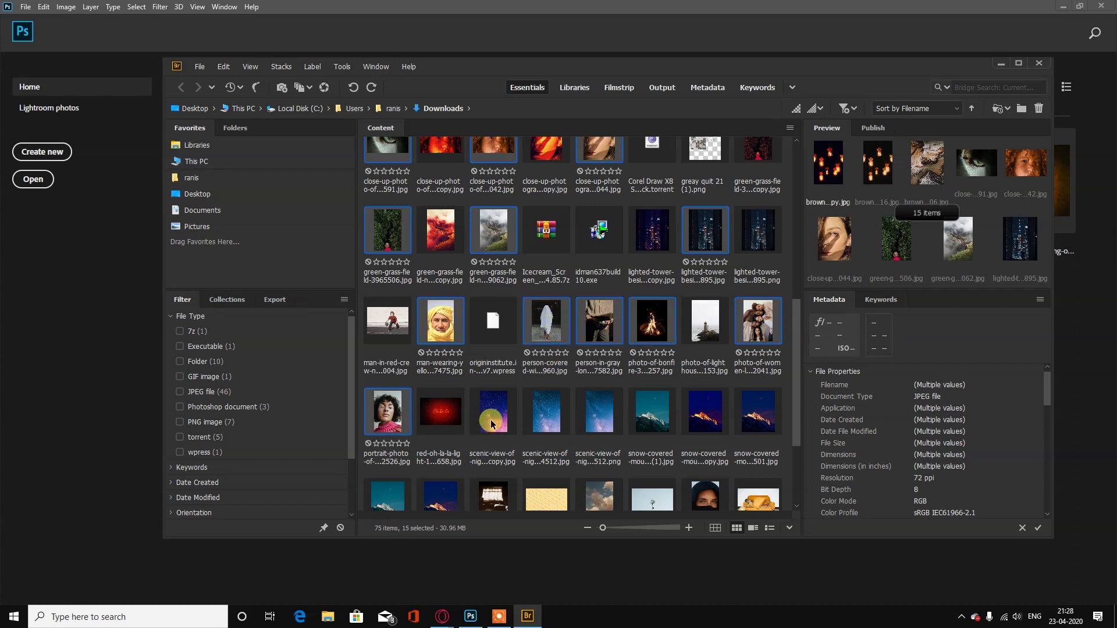
{"action": "left_click", "coordinate": [496, 418], "text": "ctrl"}
{"action": "left_click", "coordinate": [546, 418], "text": "ctrl"}
{"action": "left_click", "coordinate": [653, 436], "text": "ctrl"}
Extend the selection with the sofa-chair, white-capsules, white-clouds, white-rose, woman-in-black, woman-lying, two woman-wearing and young-girl images
{"action": "left_click", "coordinate": [999, 384]}
{"action": "scroll", "coordinate": [678, 374], "scroll_direction": "down", "scroll_amount": 3}
{"action": "left_click", "coordinate": [705, 366], "text": "ctrl"}
{"action": "left_click", "coordinate": [756, 369], "text": "ctrl"}
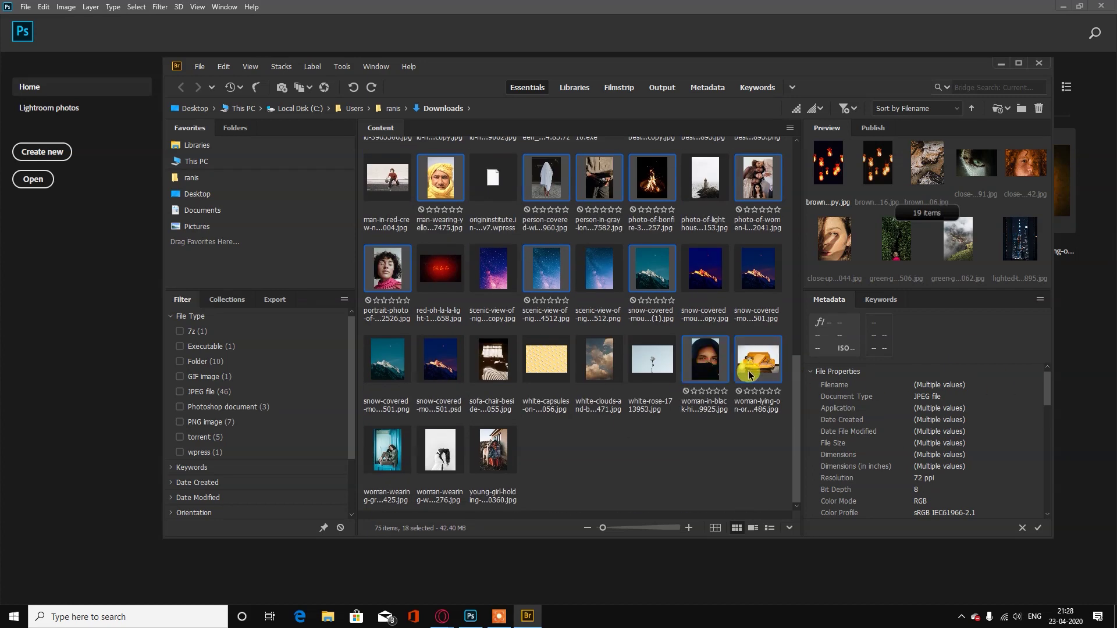
{"action": "left_click", "coordinate": [599, 369], "text": "ctrl"}
{"action": "left_click", "coordinate": [655, 375], "text": "ctrl"}
{"action": "left_click", "coordinate": [532, 377], "text": "ctrl"}
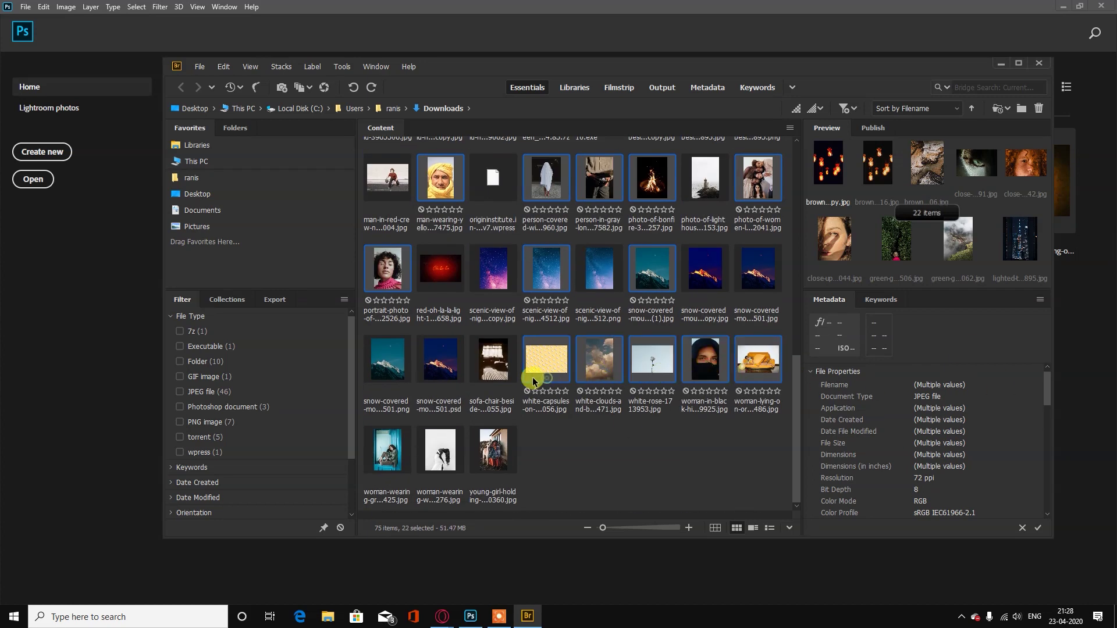
{"action": "left_click", "coordinate": [501, 373], "text": "ctrl"}
{"action": "left_click", "coordinate": [504, 451], "text": "ctrl"}
{"action": "left_click", "coordinate": [441, 454], "text": "ctrl"}
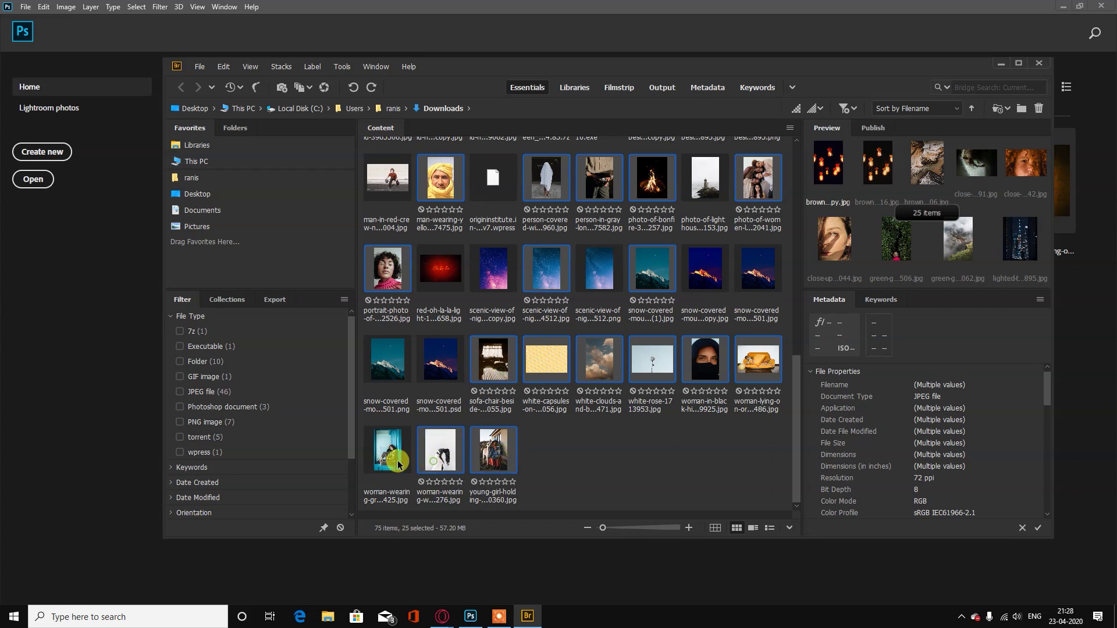
{"action": "left_click", "coordinate": [382, 457], "text": "ctrl"}
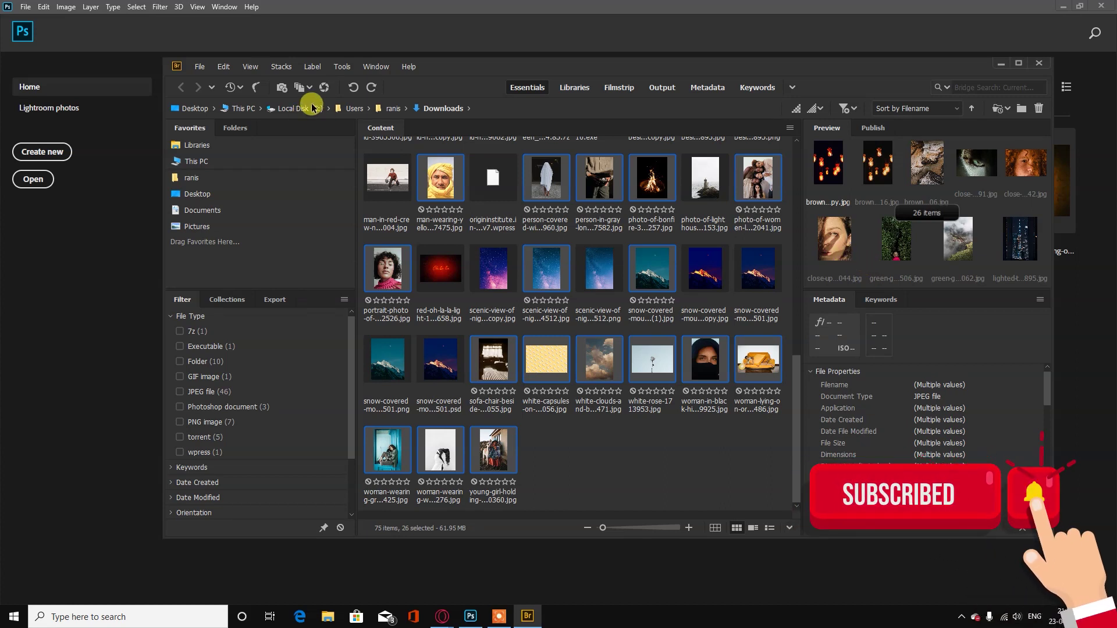
Open Photoshop's Batch command for the images selected in Bridge
{"action": "left_click", "coordinate": [337, 69]}
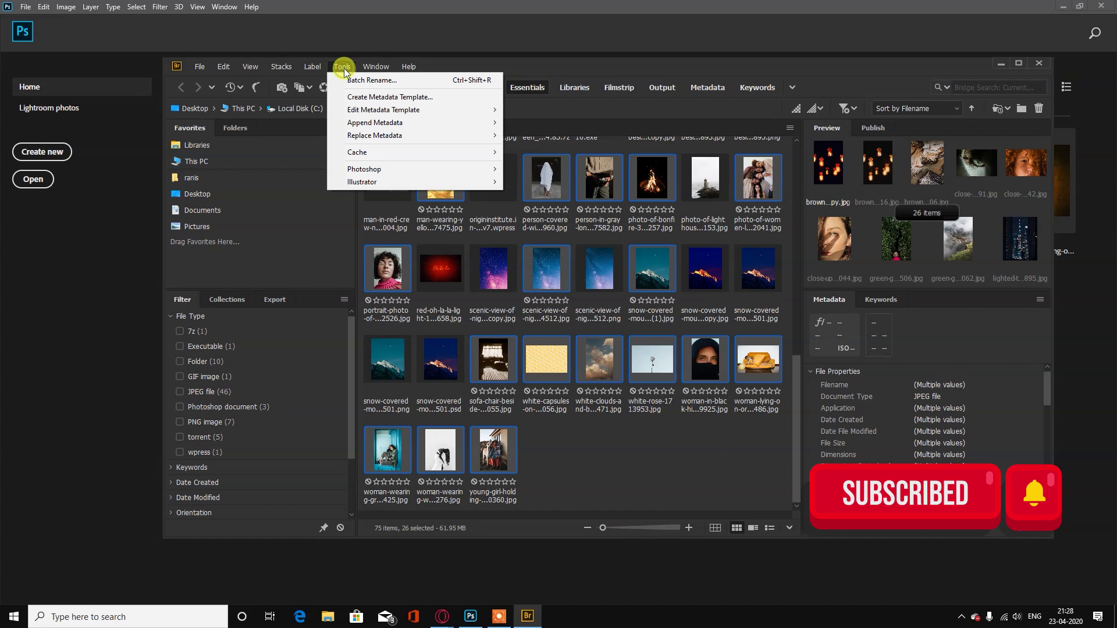
{"action": "mouse_move", "coordinate": [378, 174]}
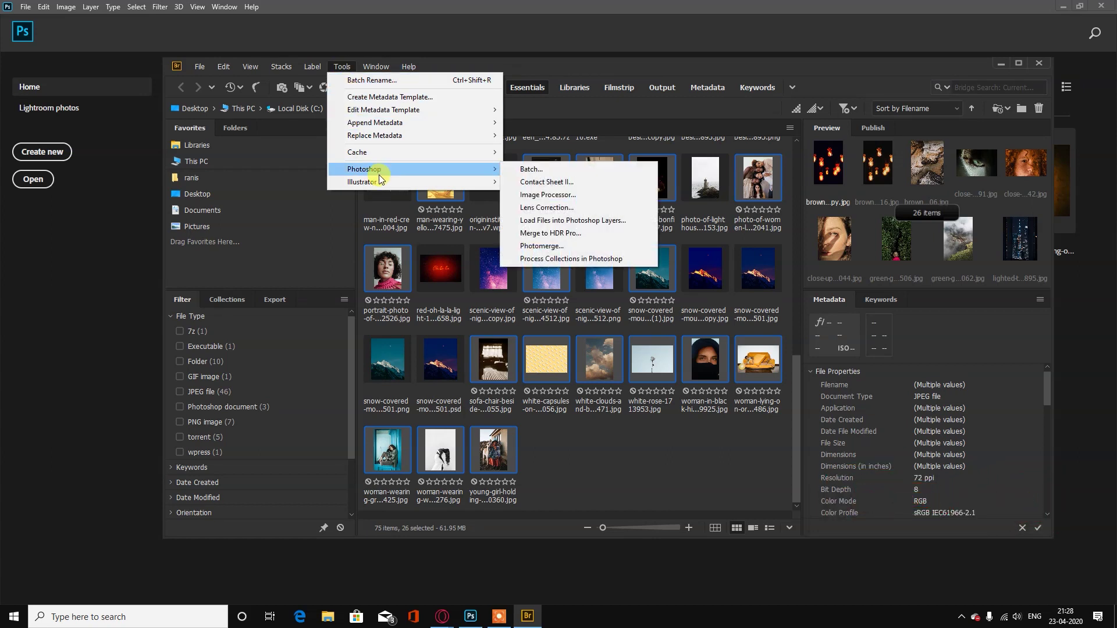
{"action": "left_click", "coordinate": [534, 173]}
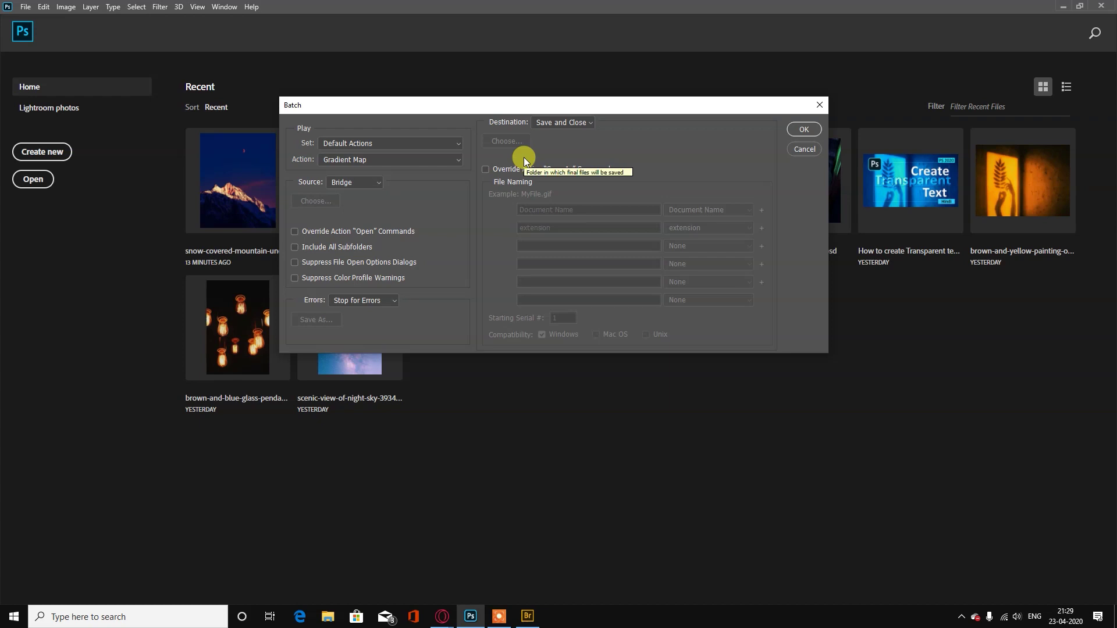
Run the batch with the Gradient Map action and Save and Close as the destination
{"action": "left_click_drag", "start_coordinate": [499, 106], "coordinate": [577, 129]}
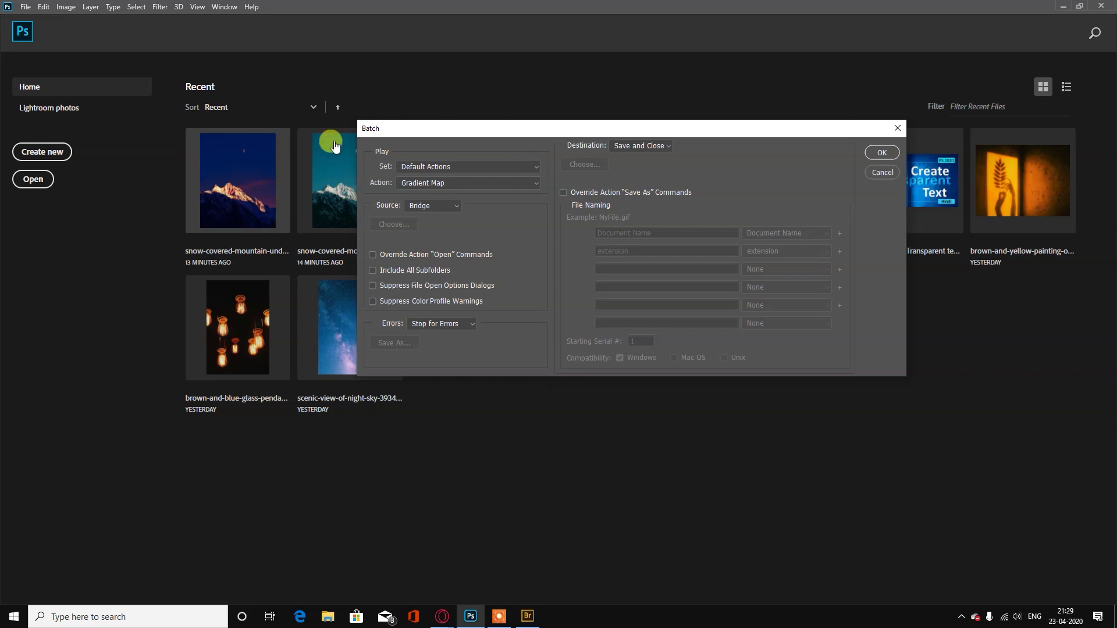
{"action": "left_click", "coordinate": [424, 185]}
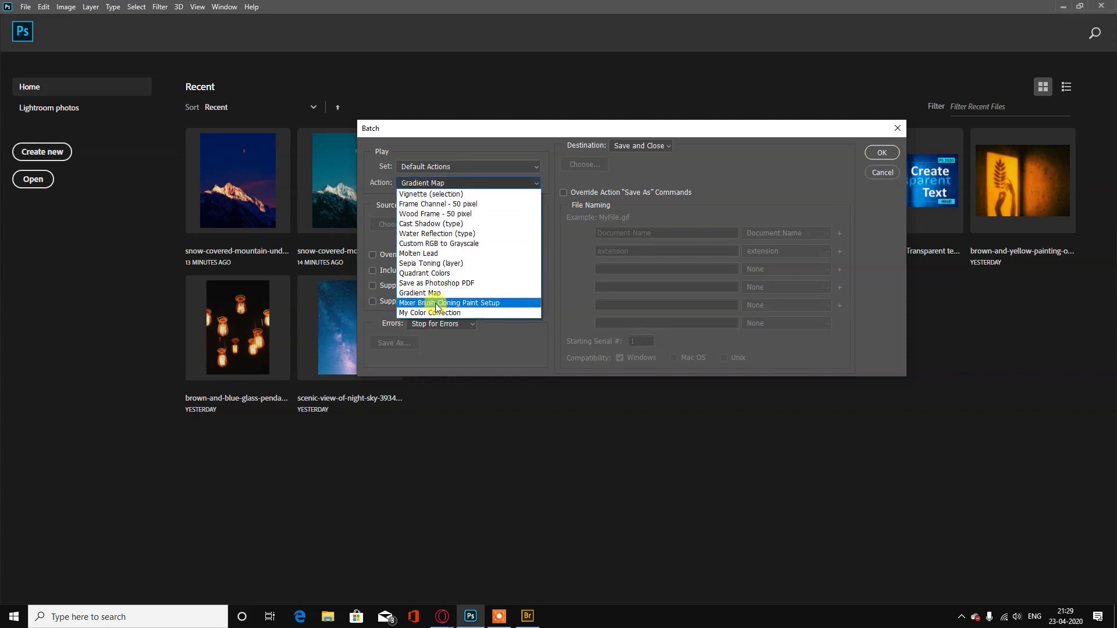
{"action": "left_click", "coordinate": [435, 294]}
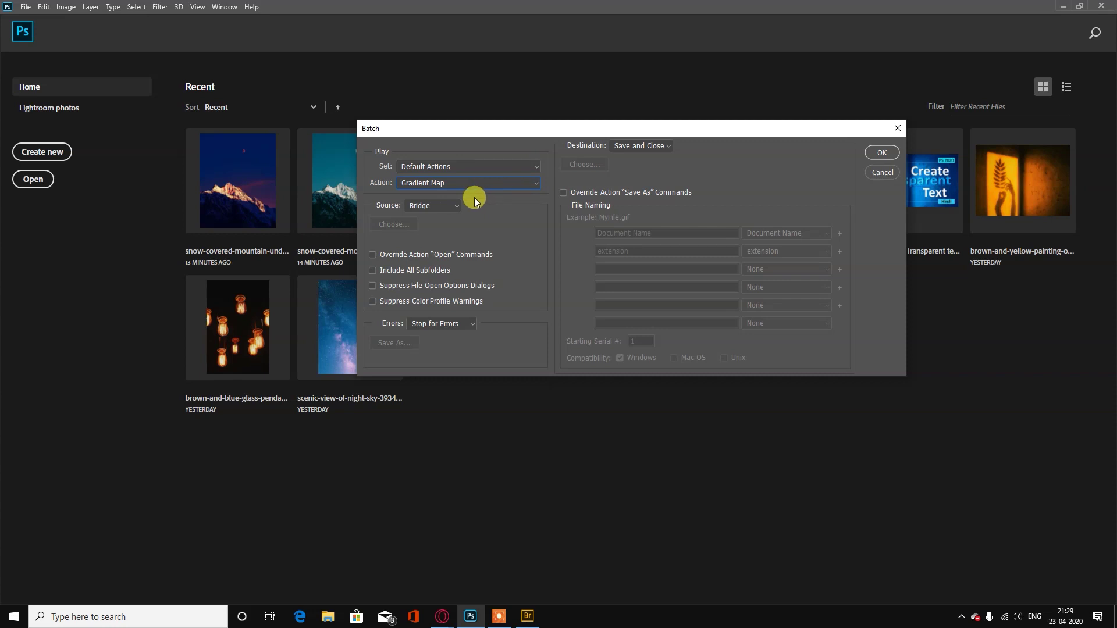
{"action": "left_click", "coordinate": [644, 145]}
{"action": "left_click", "coordinate": [647, 165]}
{"action": "left_click", "coordinate": [881, 153]}
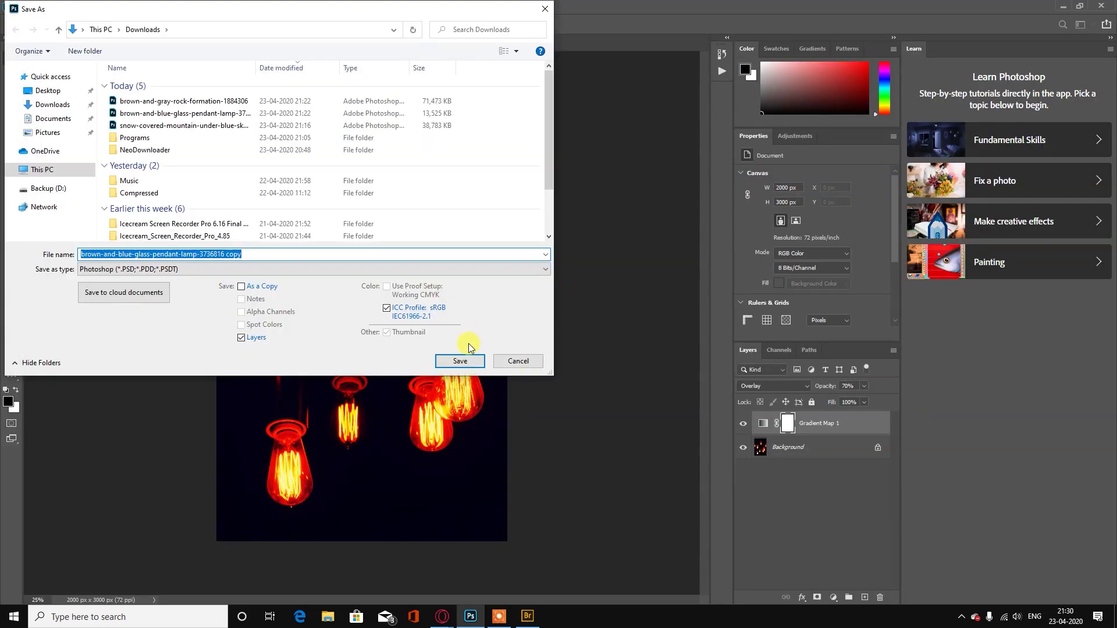
Save the two processed pendant-lamp images and the rock formation as PSD files in Downloads, replacing existing versions
{"action": "left_click", "coordinate": [472, 360]}
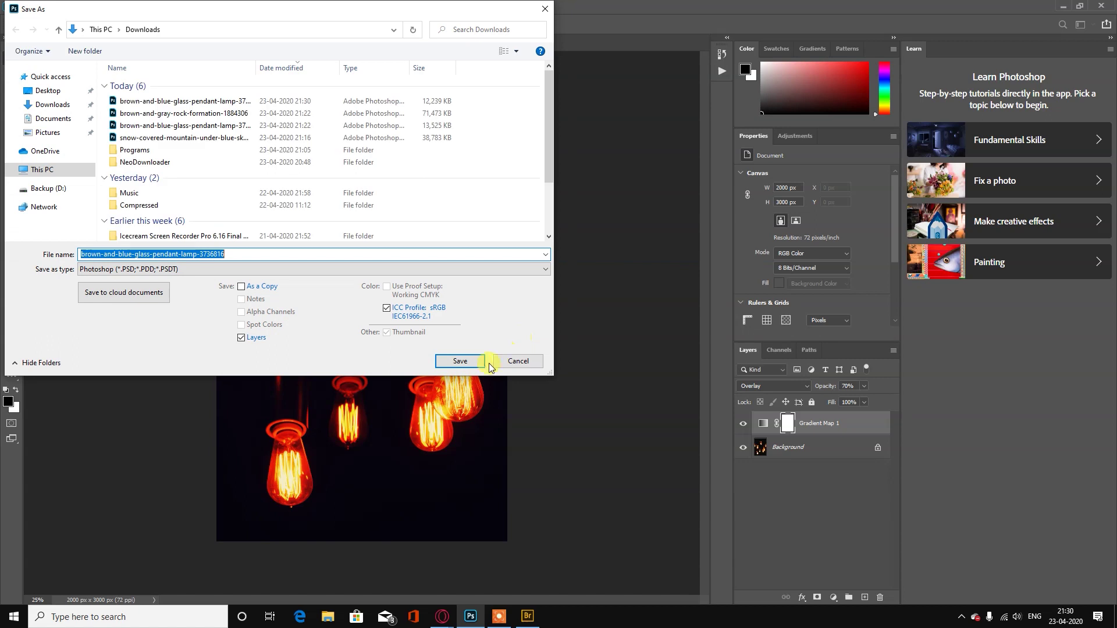
{"action": "left_click", "coordinate": [472, 361]}
{"action": "left_click", "coordinate": [606, 308]}
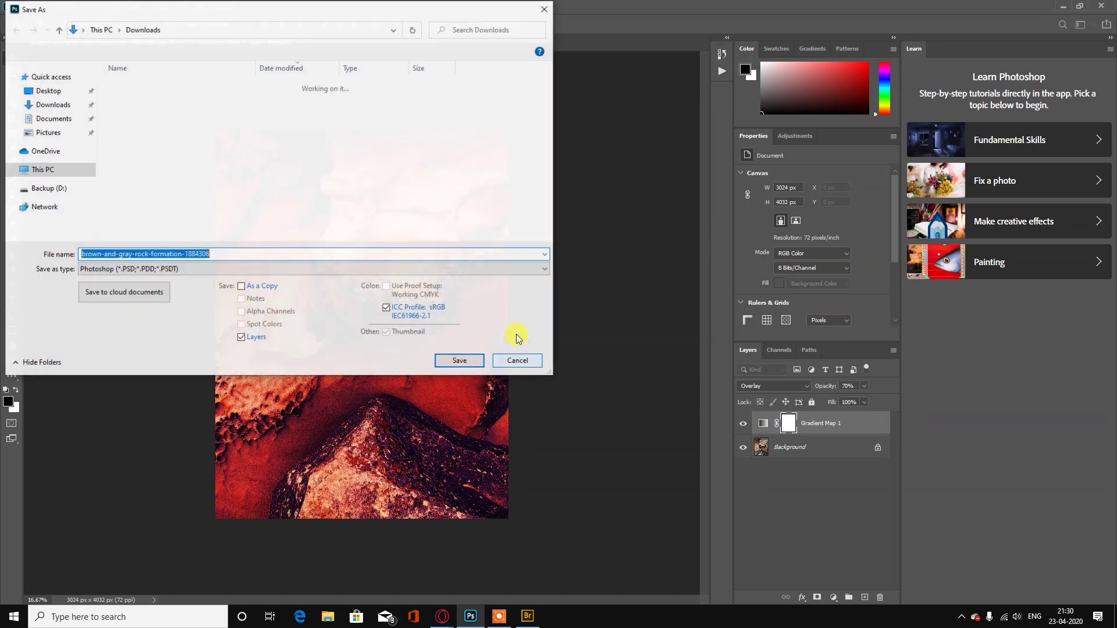
{"action": "left_click", "coordinate": [474, 360]}
{"action": "left_click", "coordinate": [606, 308]}
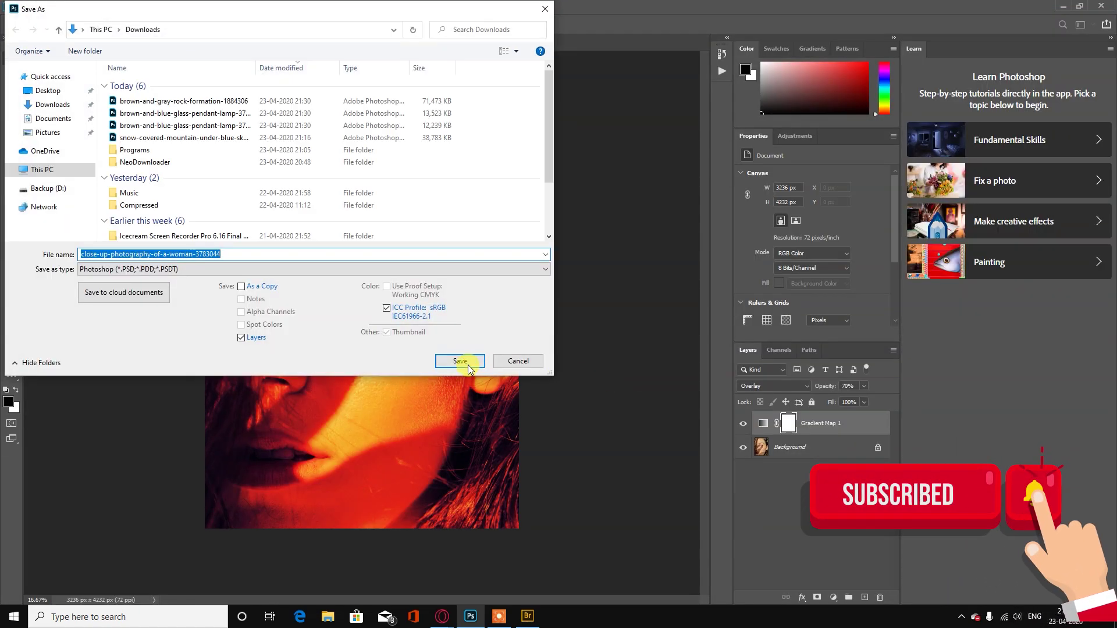
Save the processed woman close-up, cat's-eye, nose-ring, lighted-tower and yellow-hijab images as PSD files in Downloads
{"action": "left_click", "coordinate": [468, 362]}
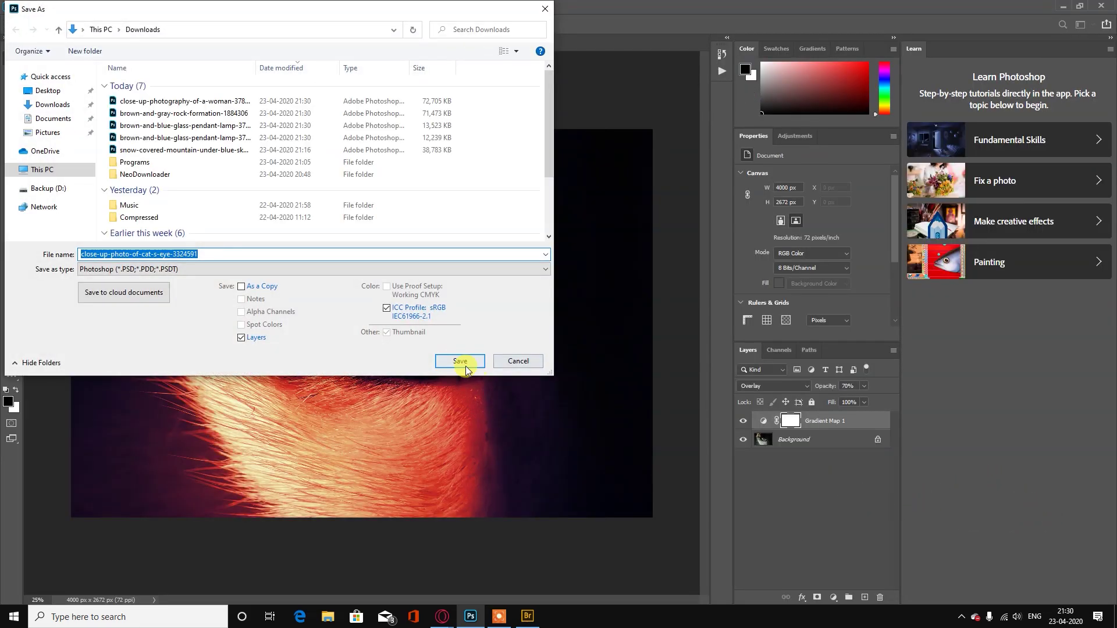
{"action": "left_click", "coordinate": [464, 361]}
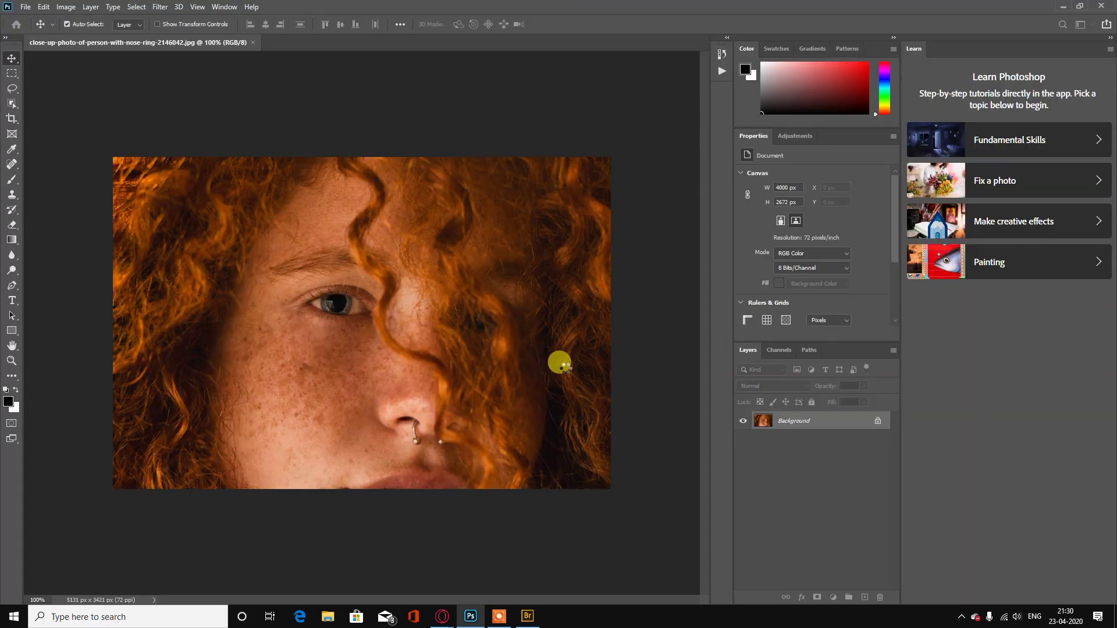
{"action": "left_click", "coordinate": [483, 360]}
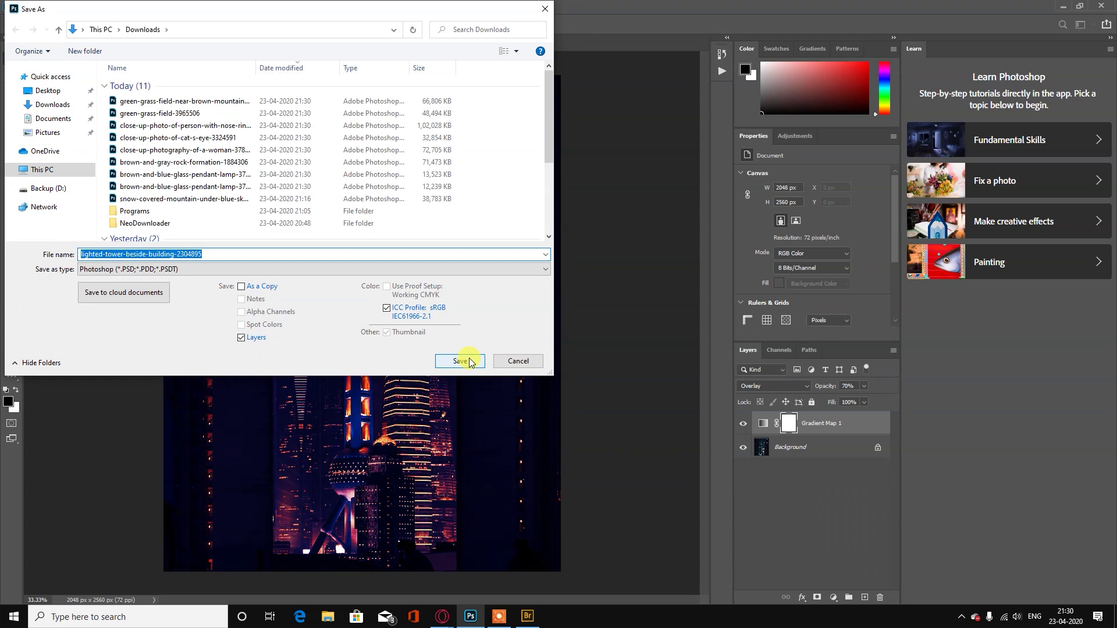
{"action": "left_click", "coordinate": [459, 361]}
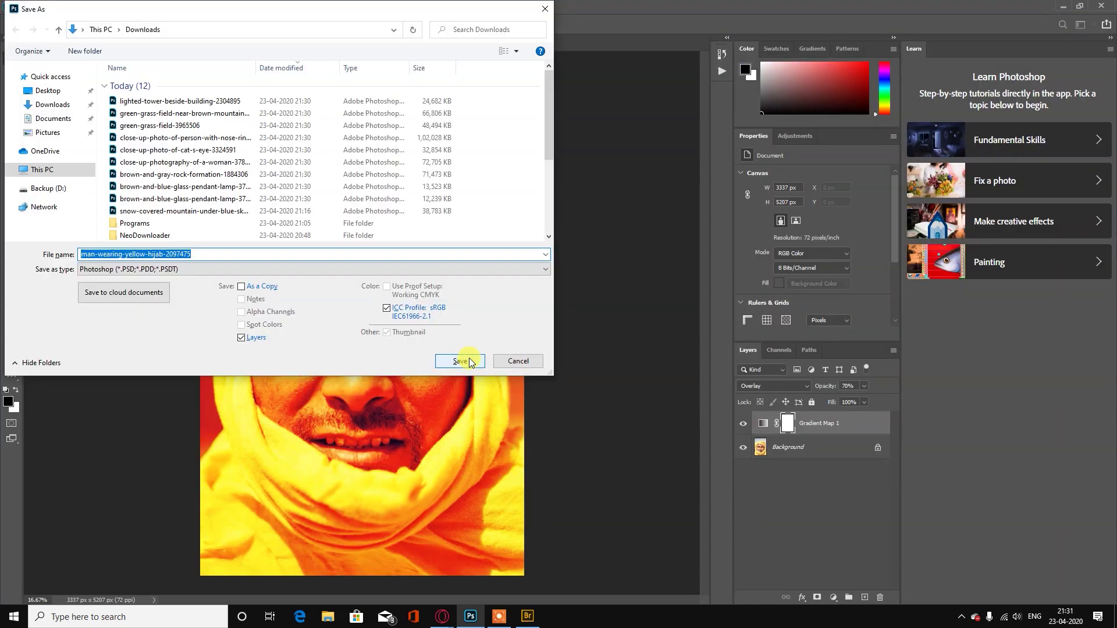
{"action": "left_click", "coordinate": [463, 360]}
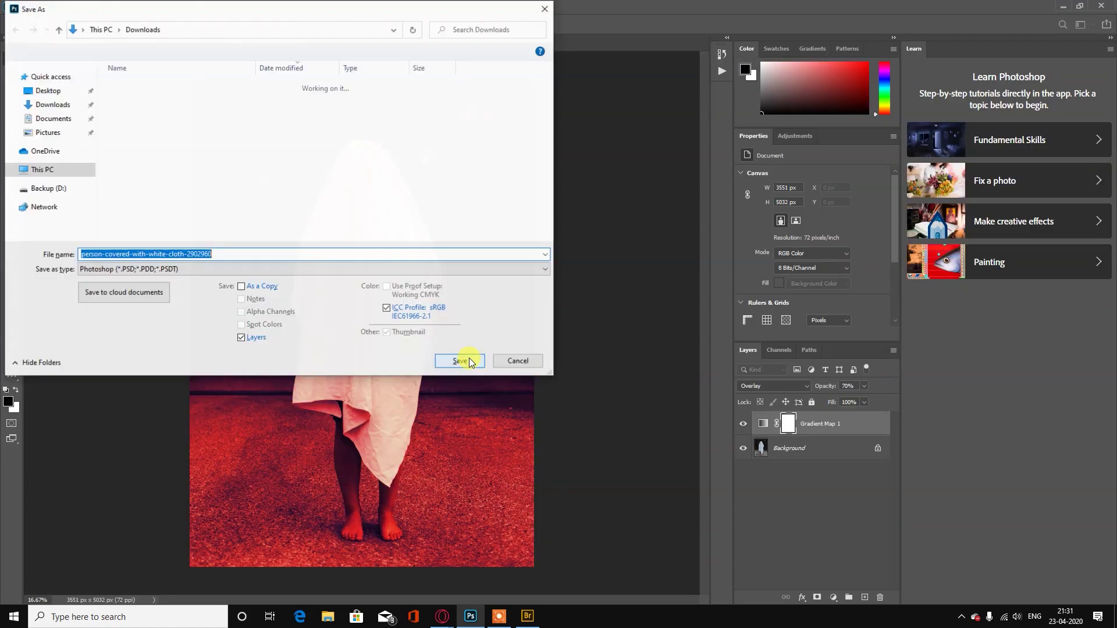
Save the processed white-cloth figure, gray-shirt person, bonfire, serious women and closed-eyes woman images as PSD files in Downloads
{"action": "left_click", "coordinate": [470, 360]}
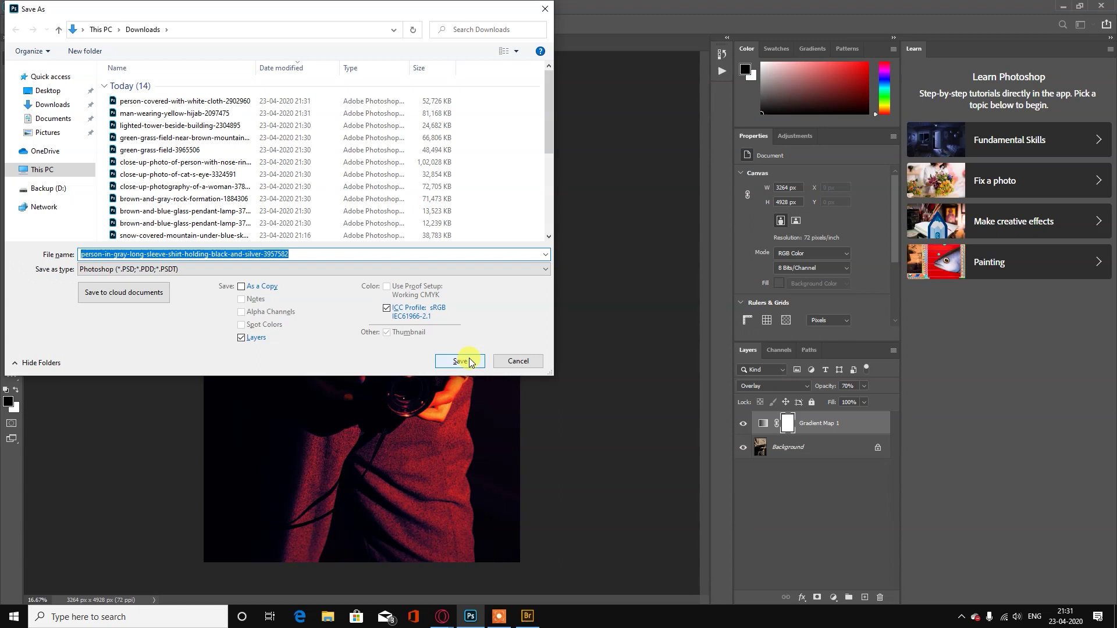
{"action": "left_click", "coordinate": [469, 360]}
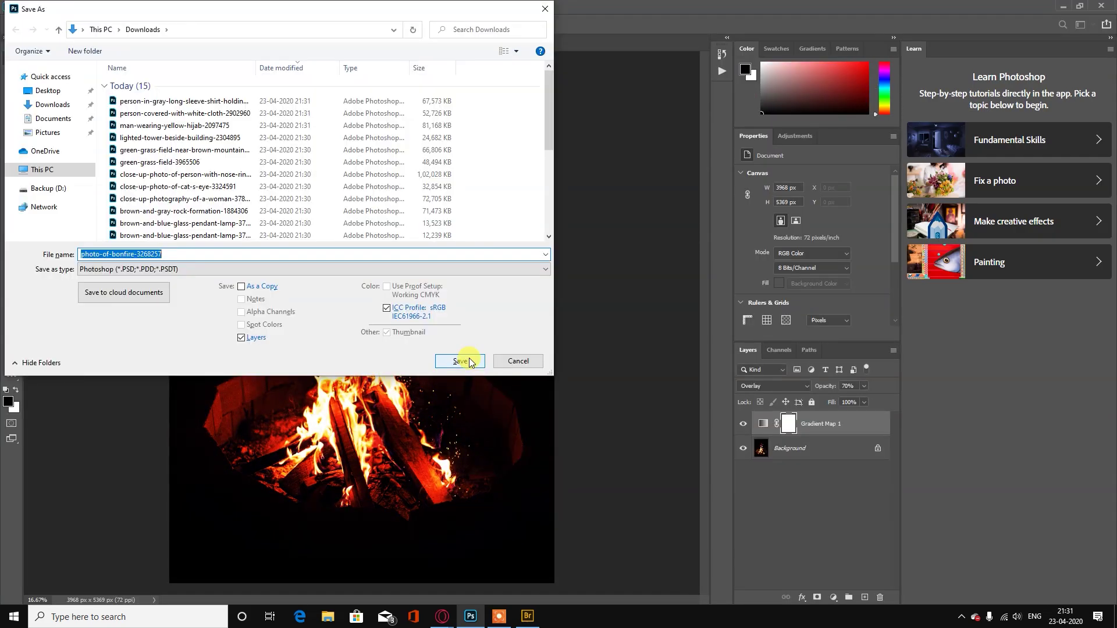
{"action": "left_click", "coordinate": [471, 362]}
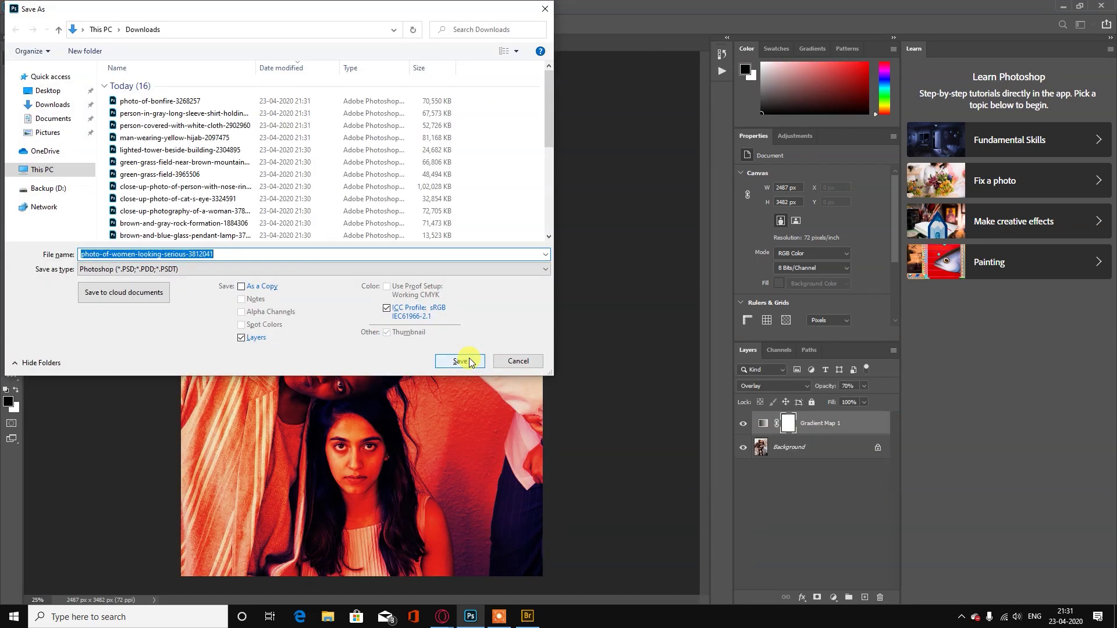
{"action": "left_click", "coordinate": [462, 356]}
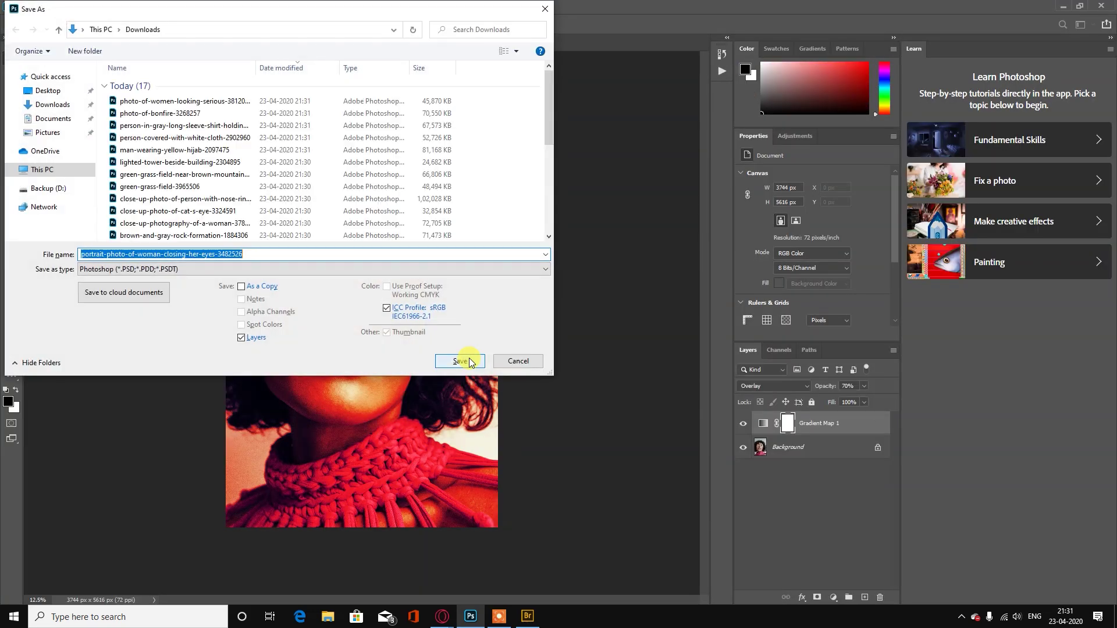
{"action": "left_click", "coordinate": [469, 361]}
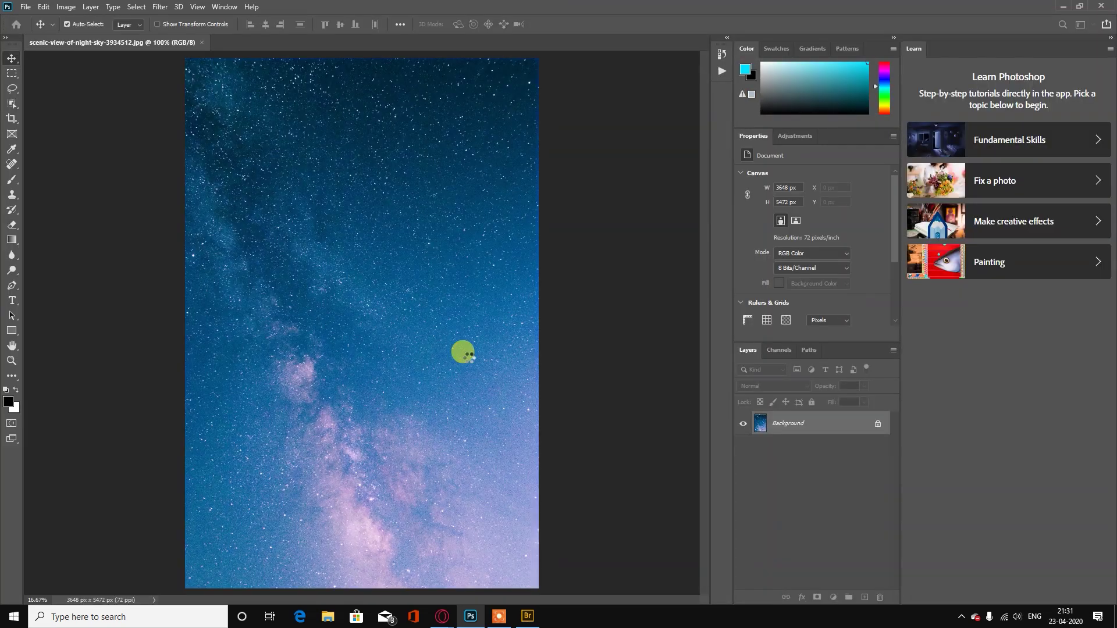
Save the processed night-sky, snow-covered mountain, sofa-chair, white-capsules and white-clouds images as PSD files in Downloads
{"action": "left_click", "coordinate": [459, 361]}
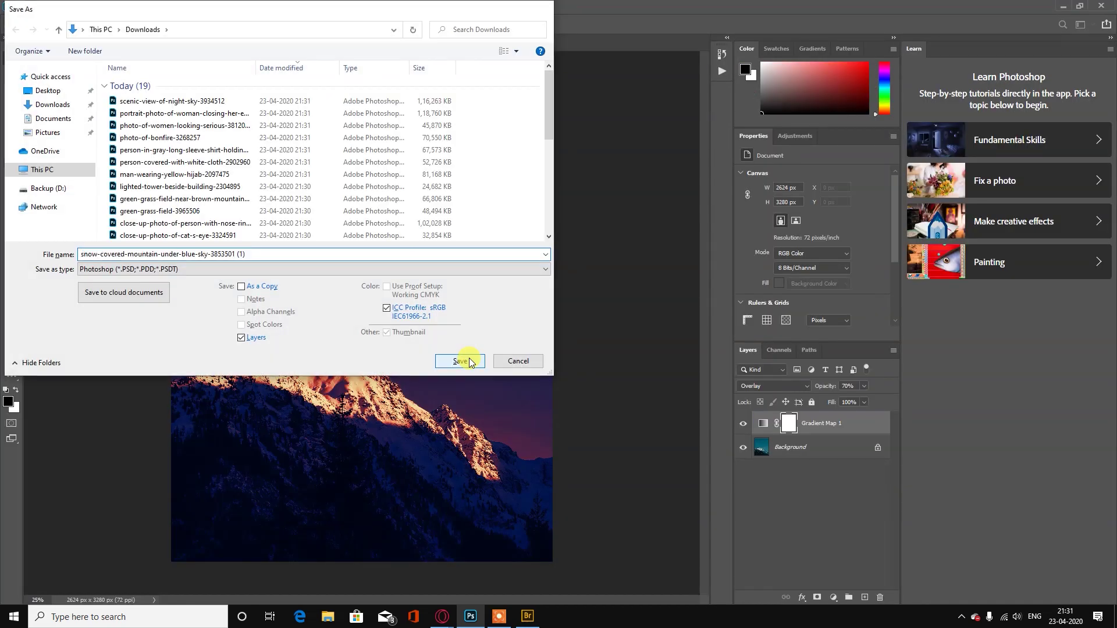
{"action": "left_click", "coordinate": [460, 361]}
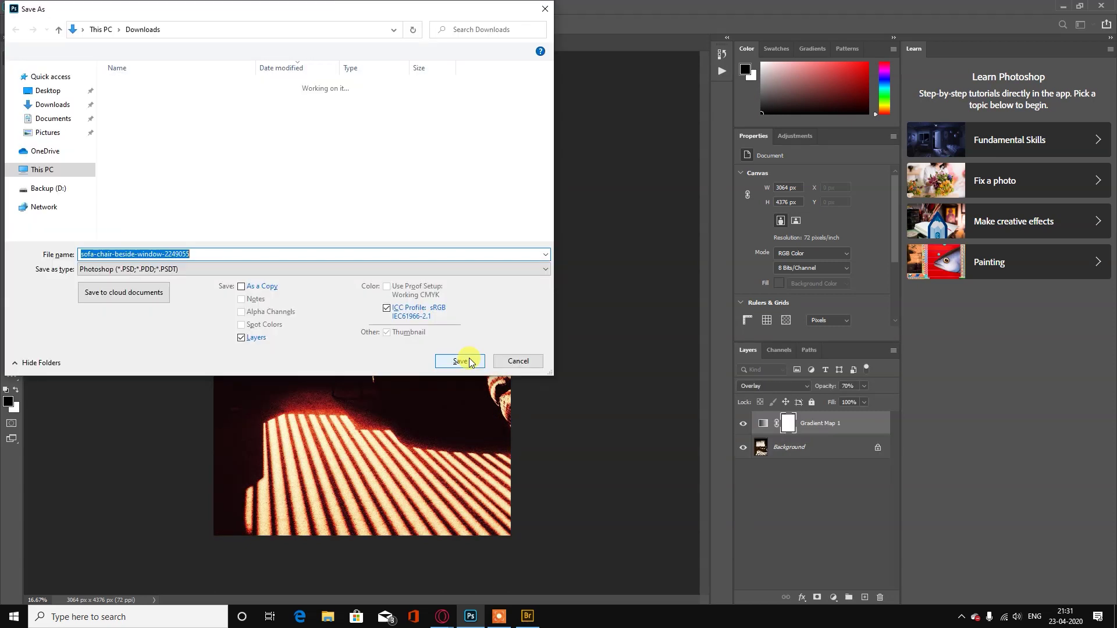
{"action": "left_click", "coordinate": [459, 361]}
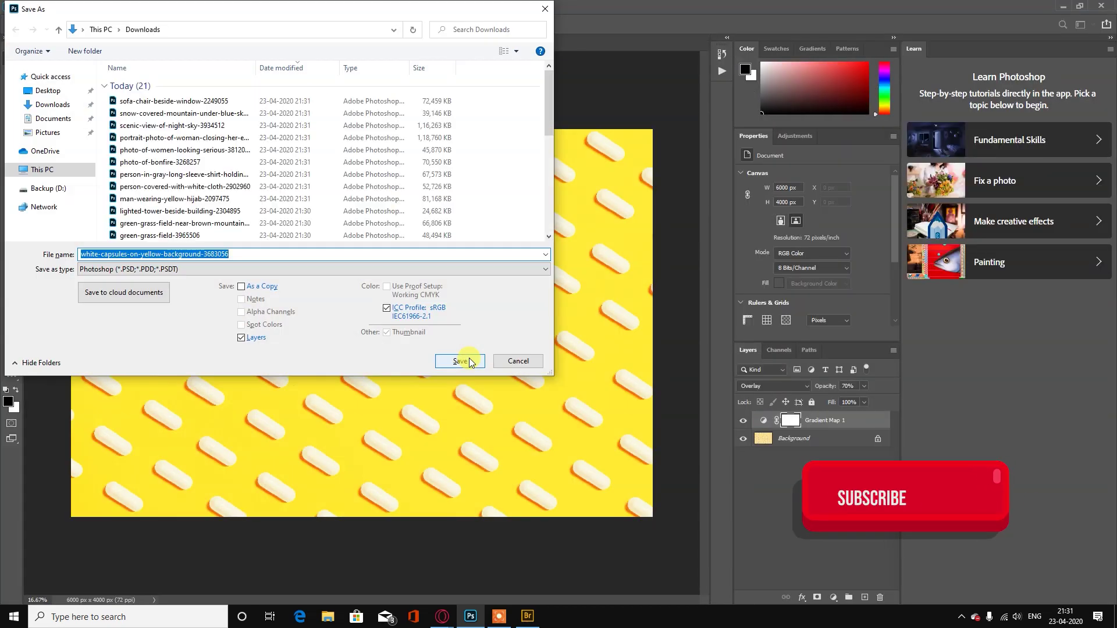
{"action": "left_click", "coordinate": [459, 361]}
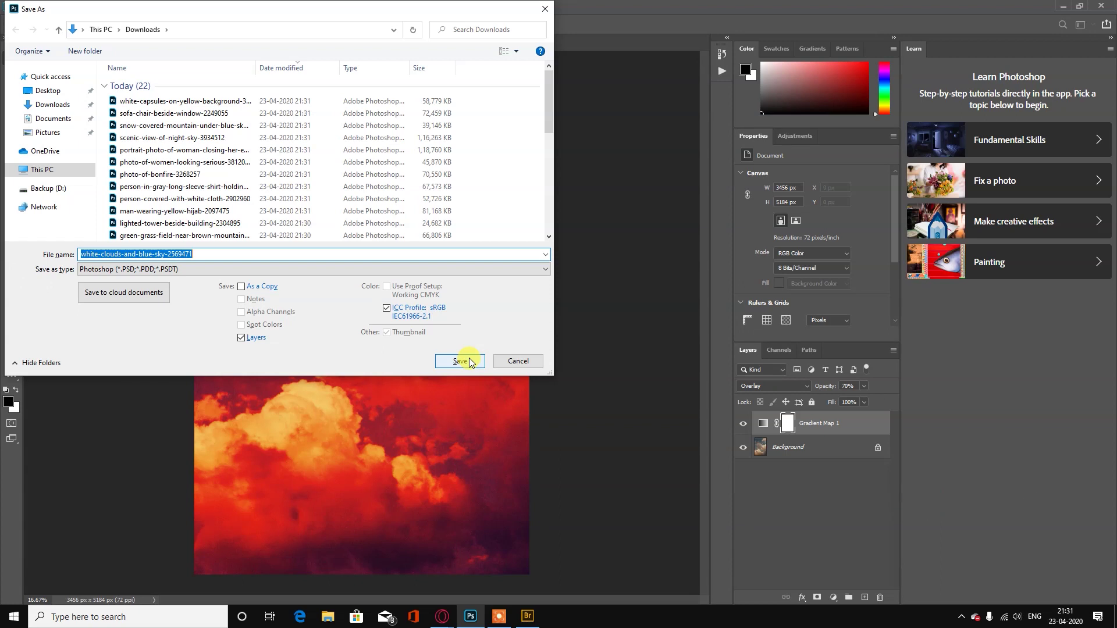
{"action": "left_click", "coordinate": [460, 361]}
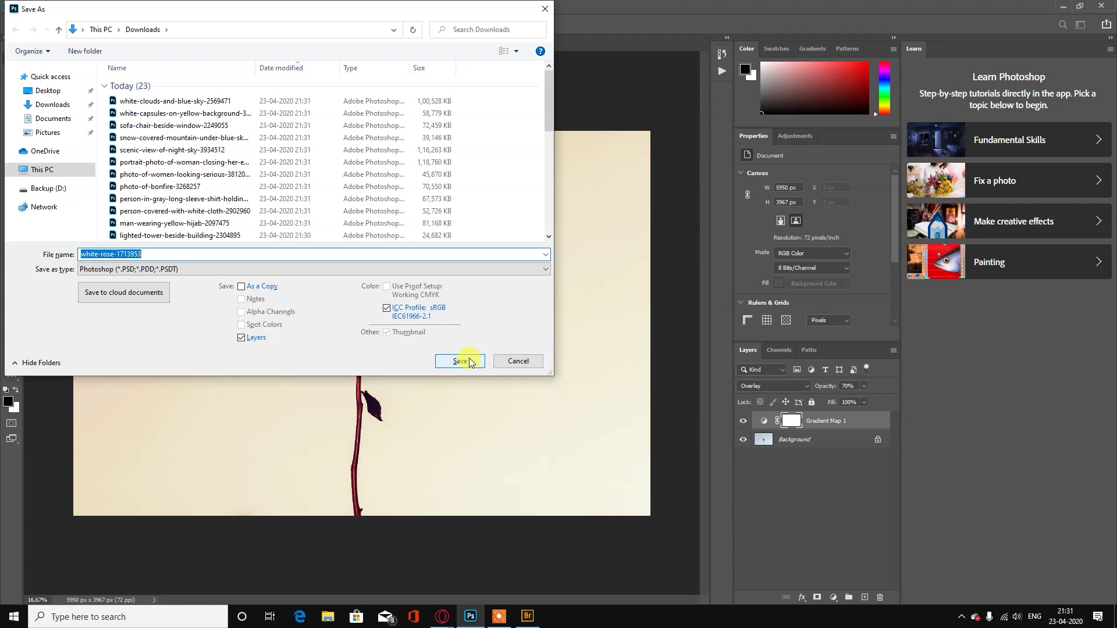
Save the processed white-rose, black-hijab selfie, orange-sofa, green-jacket, white-dress and girl-with-alpaca images as PSD files in Downloads
{"action": "left_click", "coordinate": [459, 362]}
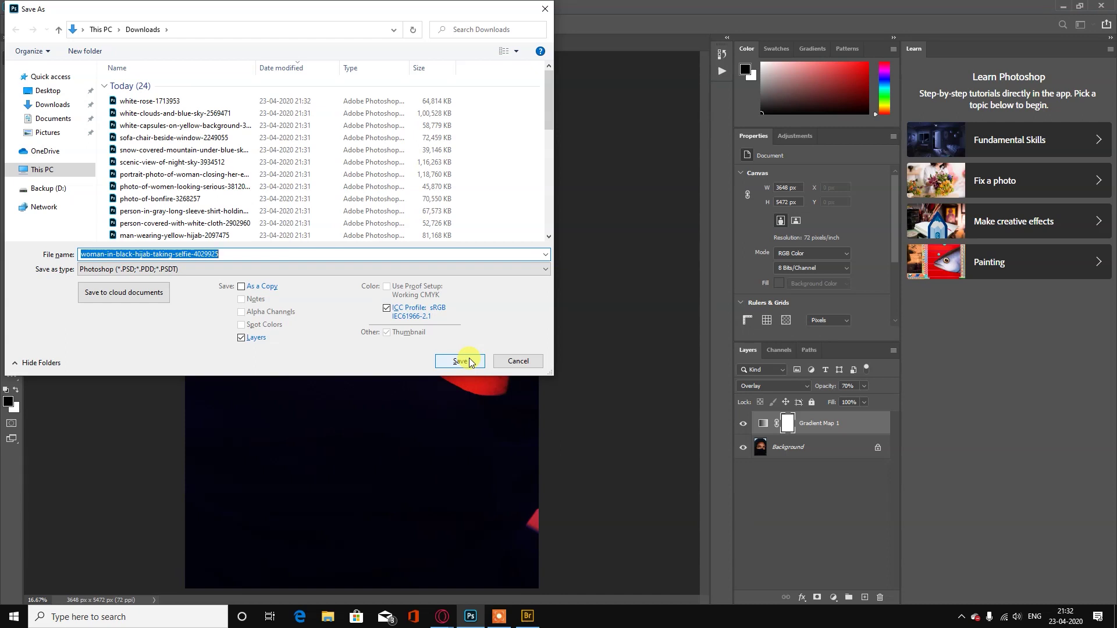
{"action": "left_click", "coordinate": [460, 361]}
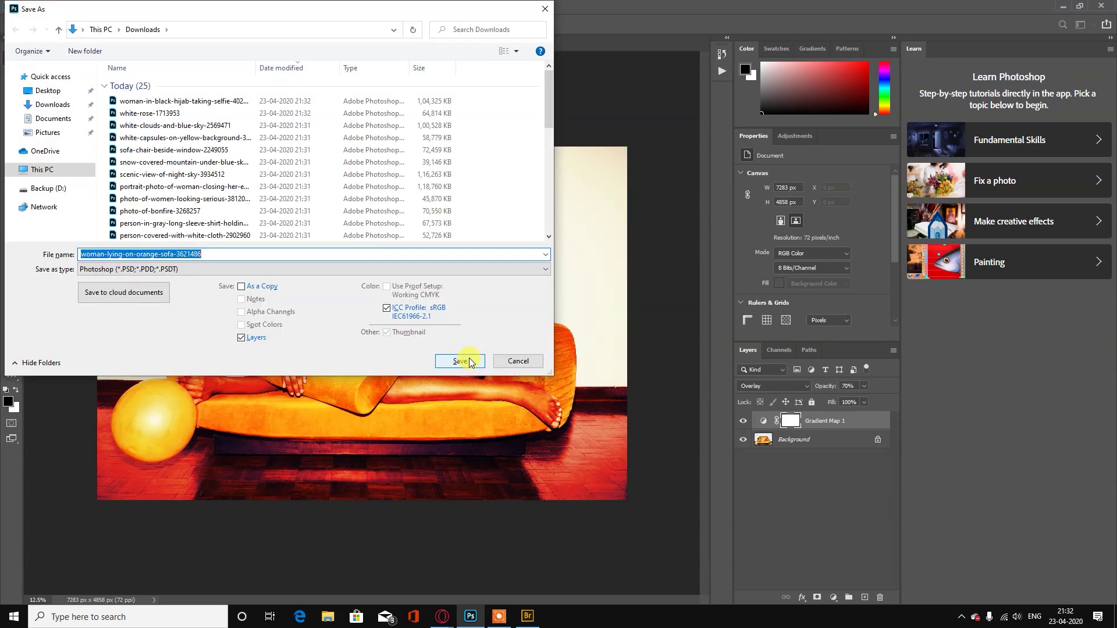
{"action": "left_click", "coordinate": [460, 361]}
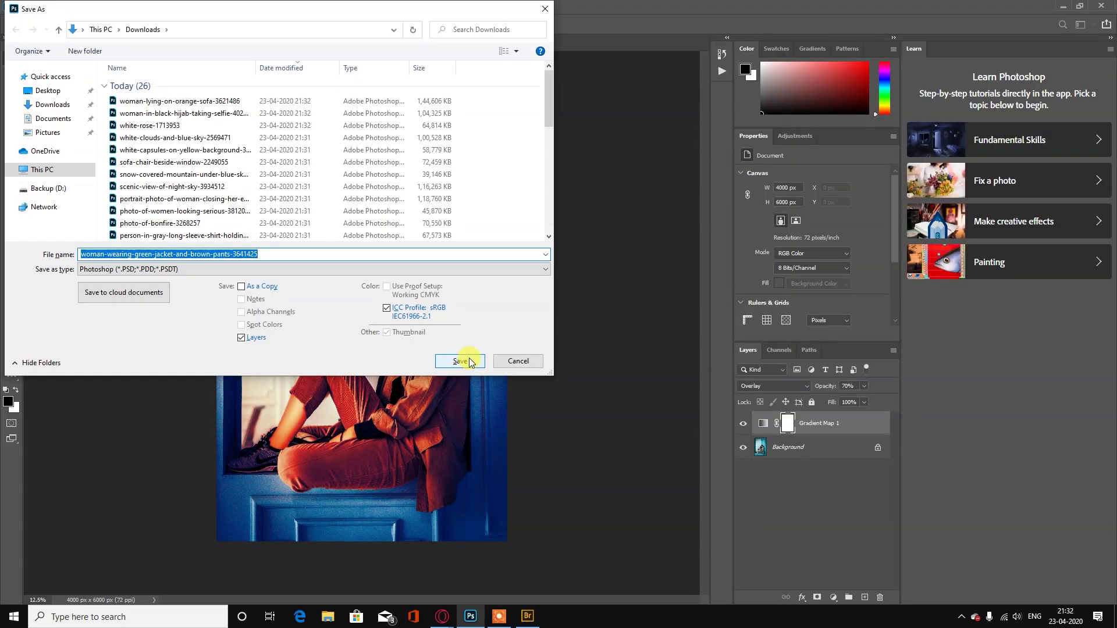
{"action": "left_click", "coordinate": [468, 361]}
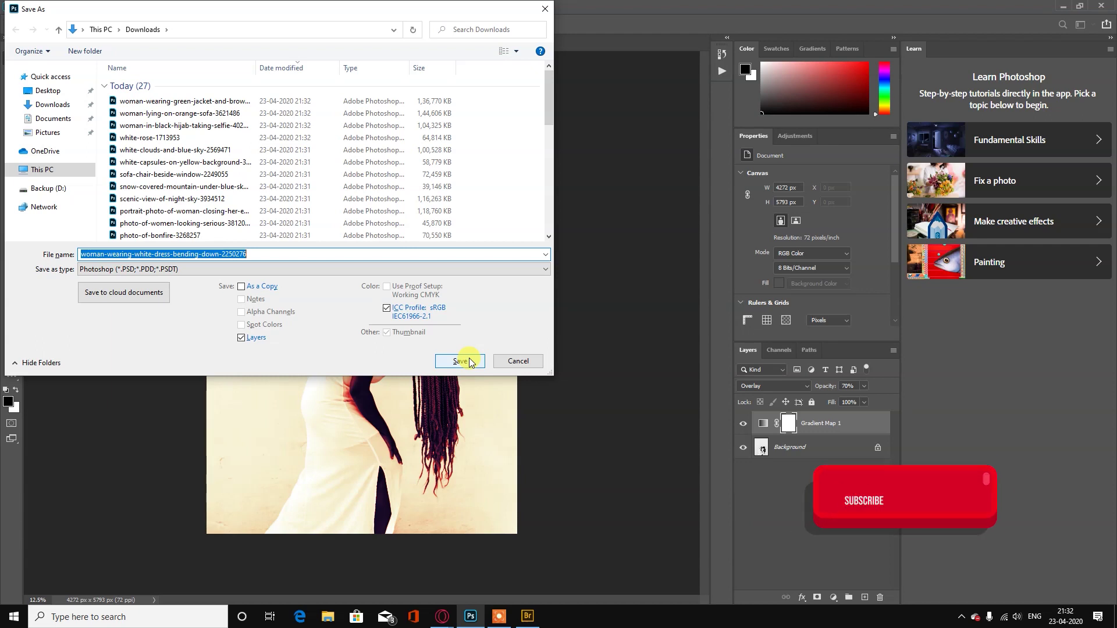
{"action": "left_click", "coordinate": [459, 361]}
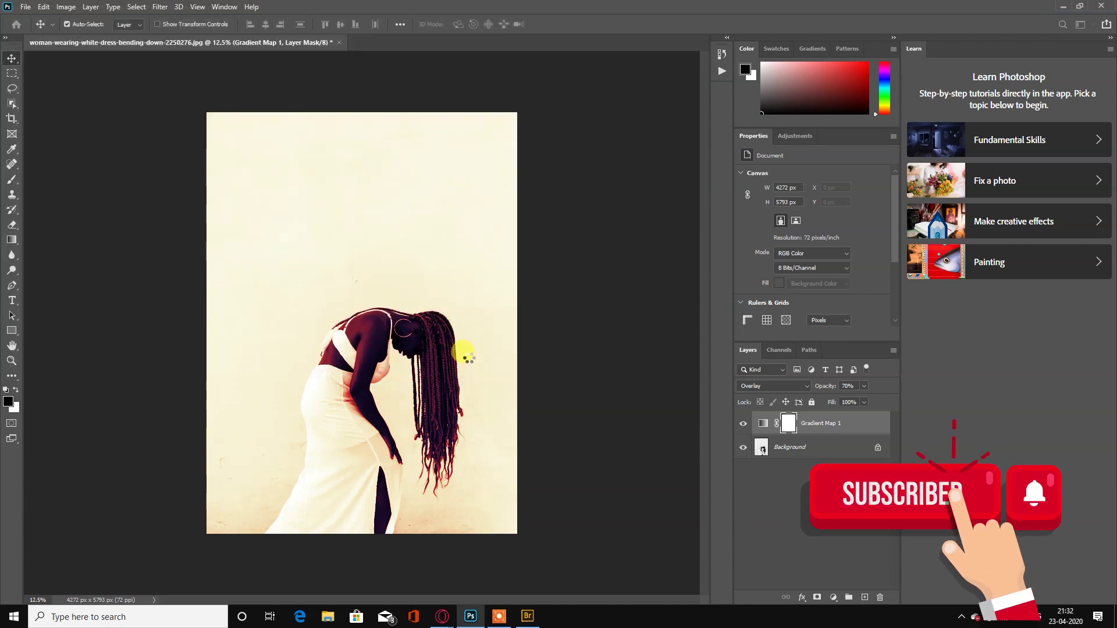
{"action": "key", "text": "ctrl+w"}
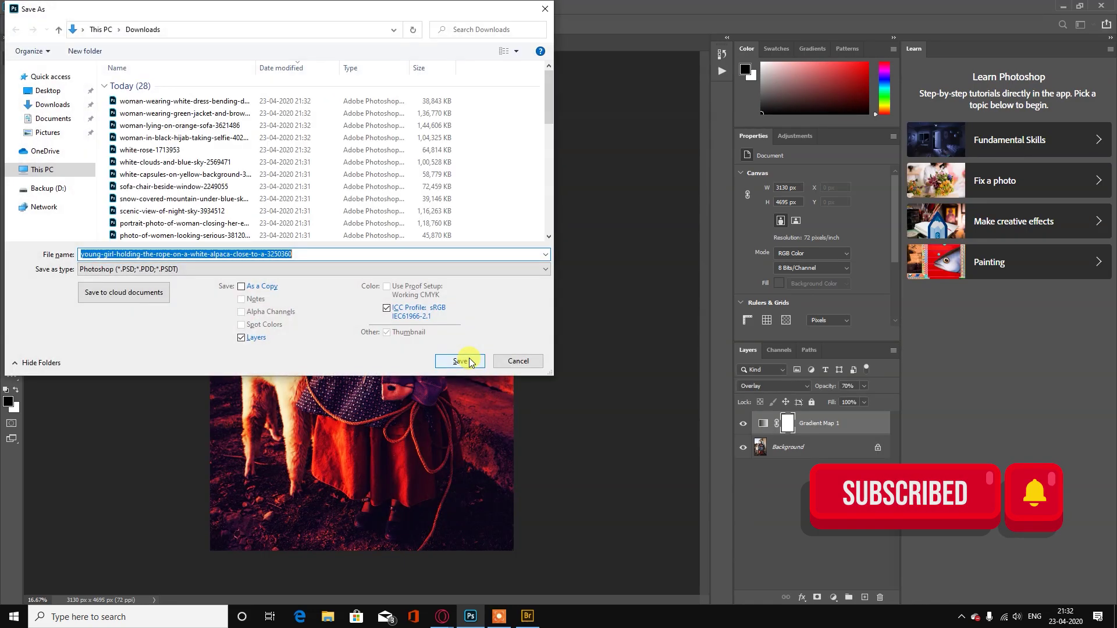
{"action": "left_click", "coordinate": [469, 361]}
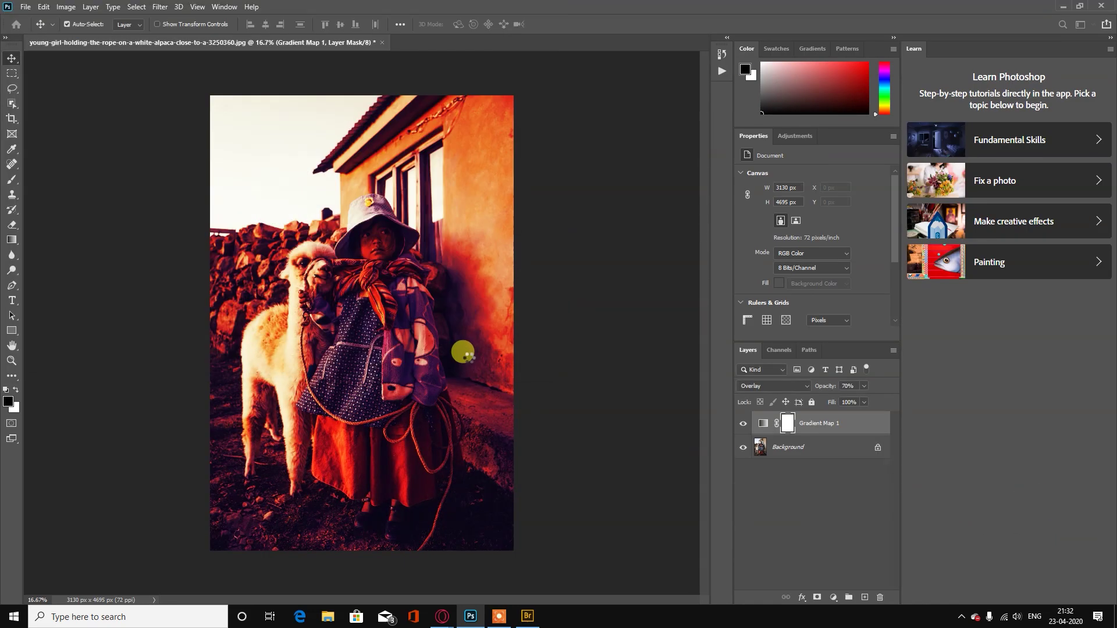
{"action": "key", "text": "ctrl+w"}
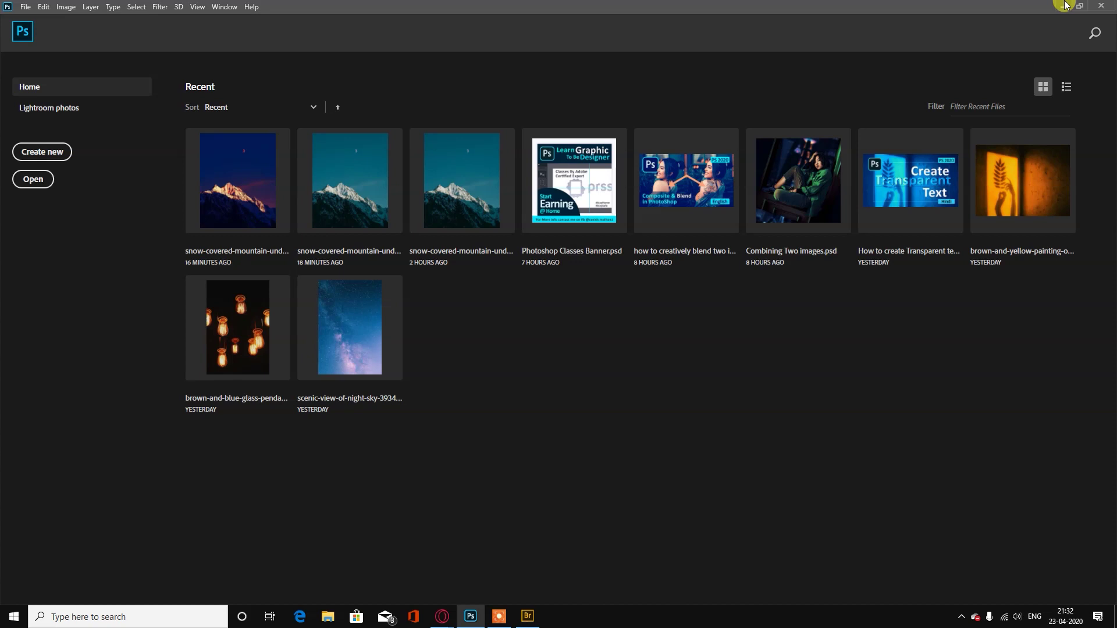
Switch to Bridge and preview the gradient-mapped copies of the wall painting, cat's-eye and lighted-tower photos in Downloads
{"action": "left_click", "coordinate": [528, 623]}
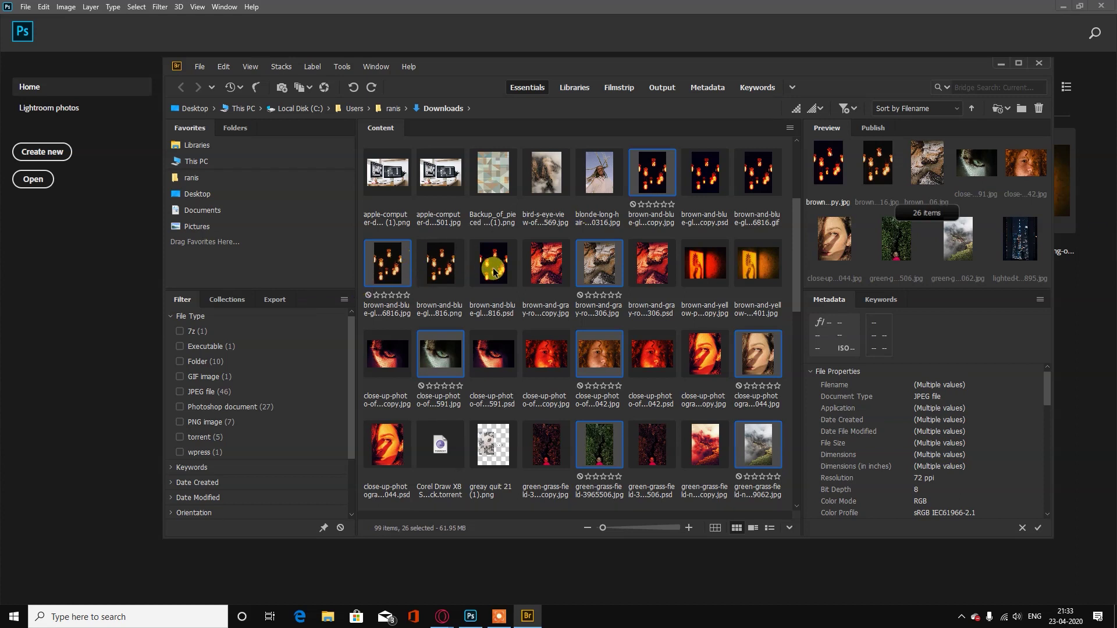
{"action": "left_click", "coordinate": [685, 381]}
{"action": "left_click", "coordinate": [693, 276]}
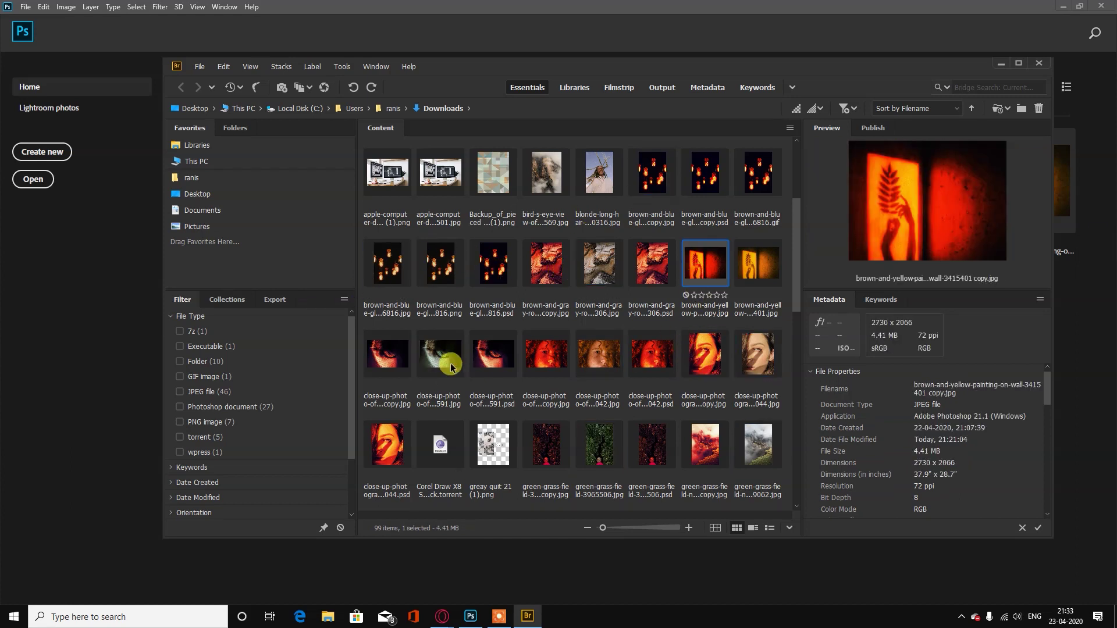
{"action": "left_click", "coordinate": [388, 360]}
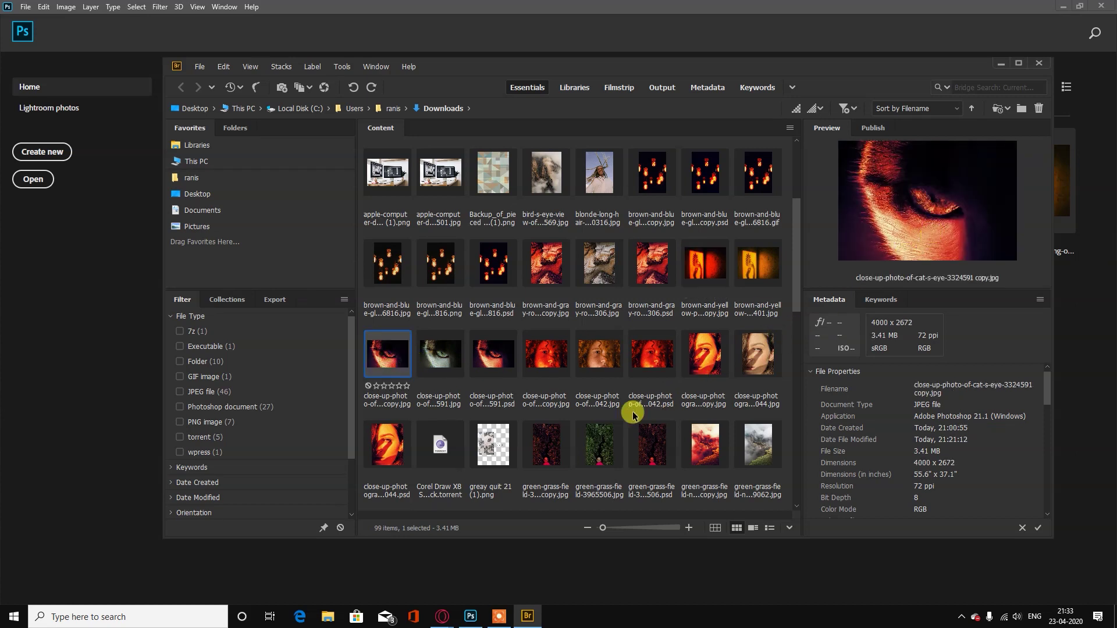
{"action": "scroll", "coordinate": [618, 418], "scroll_direction": "down", "scroll_amount": 1}
{"action": "scroll", "coordinate": [653, 438], "scroll_direction": "down", "scroll_amount": 1}
{"action": "left_click", "coordinate": [557, 382]}
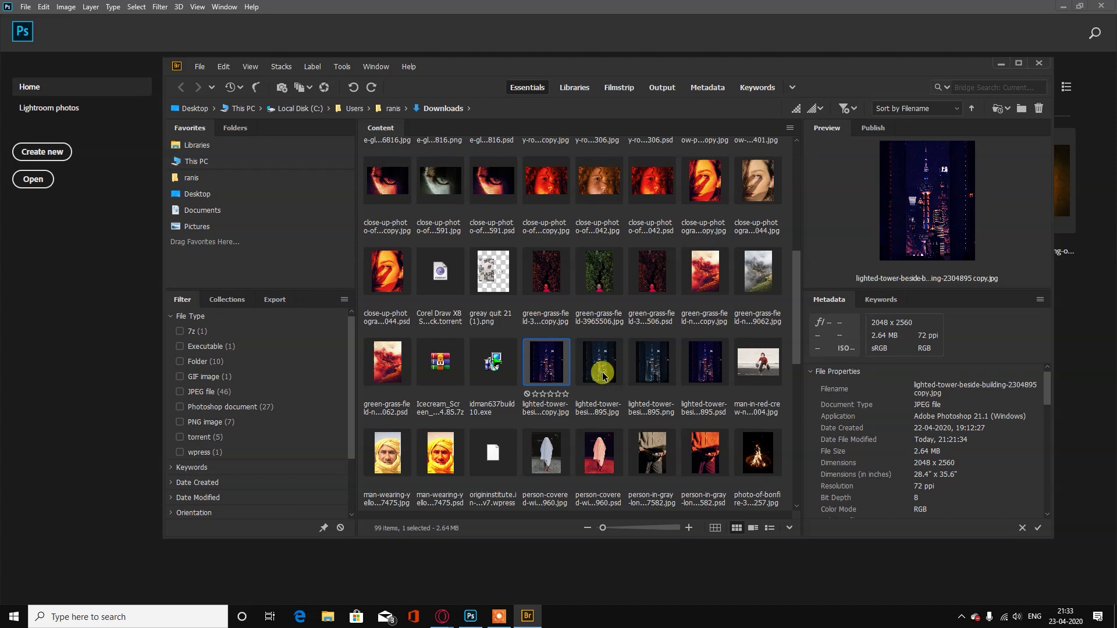
{"action": "left_click", "coordinate": [602, 376]}
{"action": "left_click", "coordinate": [567, 366]}
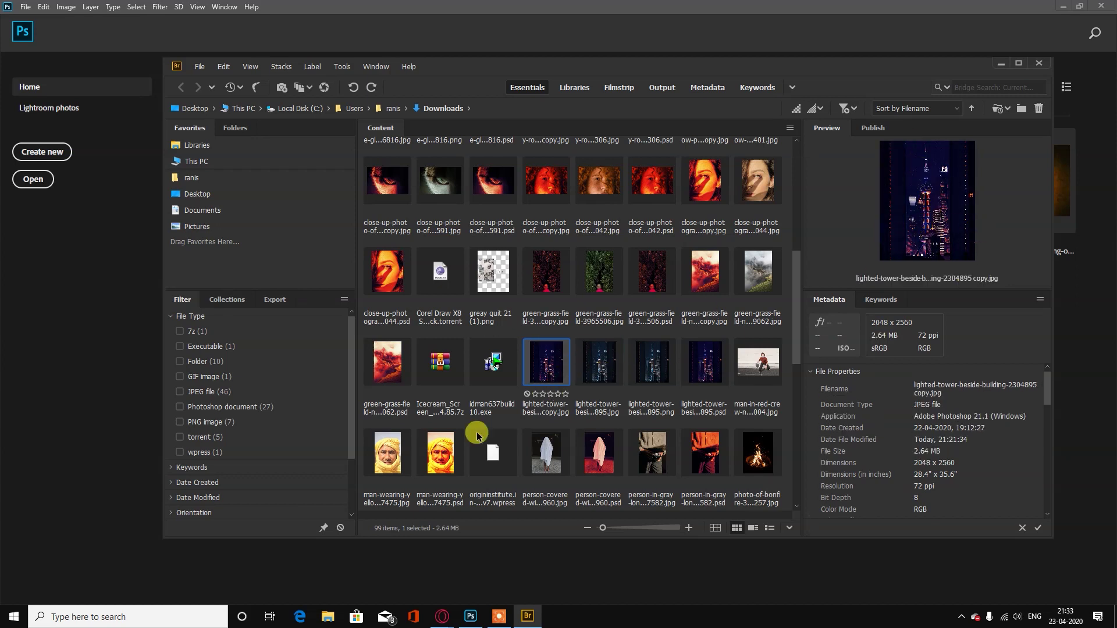
Compare the original JPG and processed PSD versions of the yellow-hijab, white-cloth and gray-shirt photos by previewing each one
{"action": "left_click", "coordinate": [407, 460]}
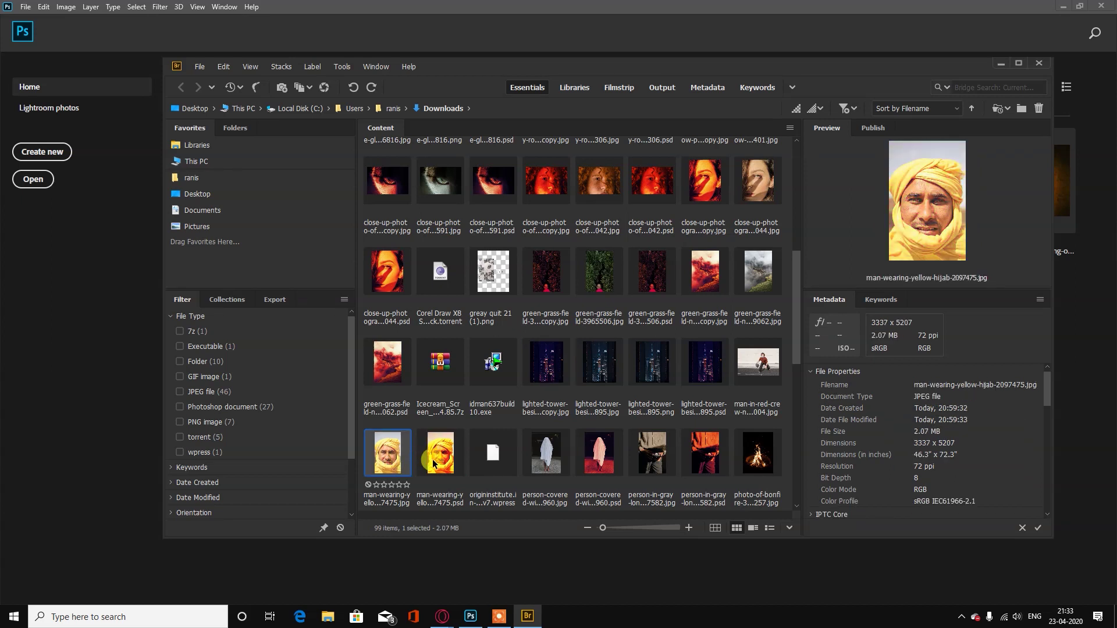
{"action": "left_click", "coordinate": [436, 463]}
{"action": "left_click", "coordinate": [404, 461]}
{"action": "left_click", "coordinate": [440, 464]}
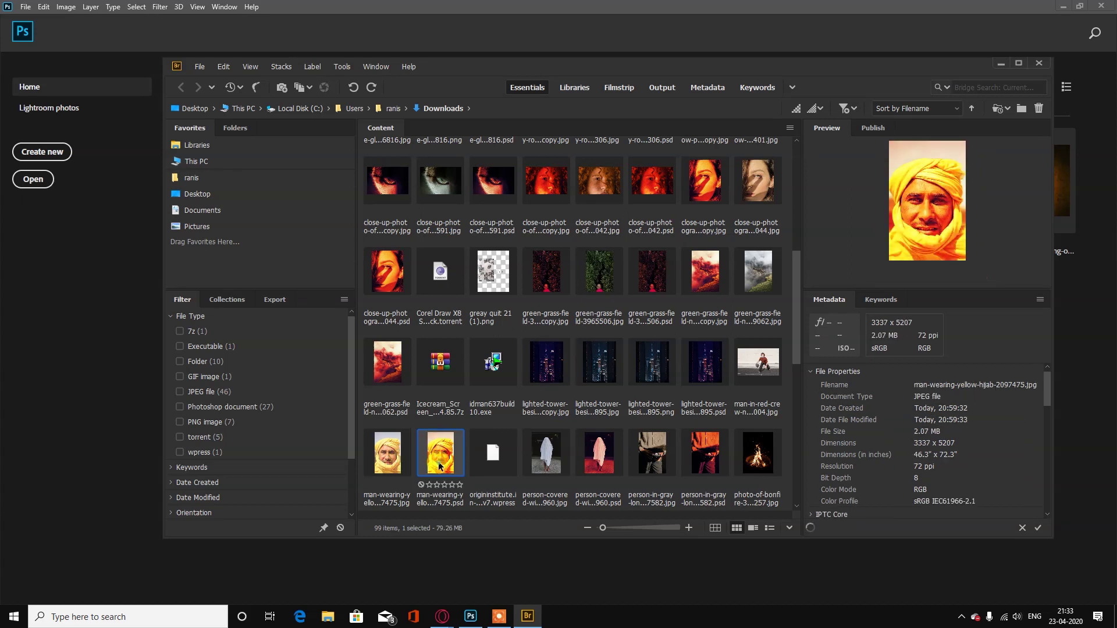
{"action": "left_click", "coordinate": [554, 470]}
{"action": "left_click", "coordinate": [586, 463]}
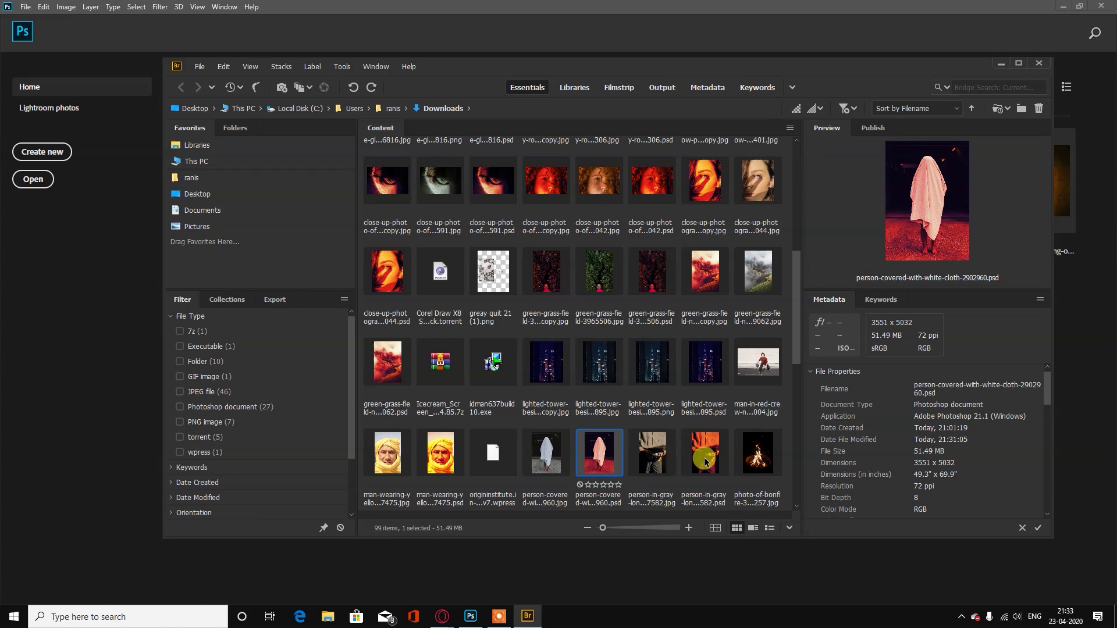
{"action": "left_click", "coordinate": [651, 459]}
{"action": "left_click", "coordinate": [696, 462]}
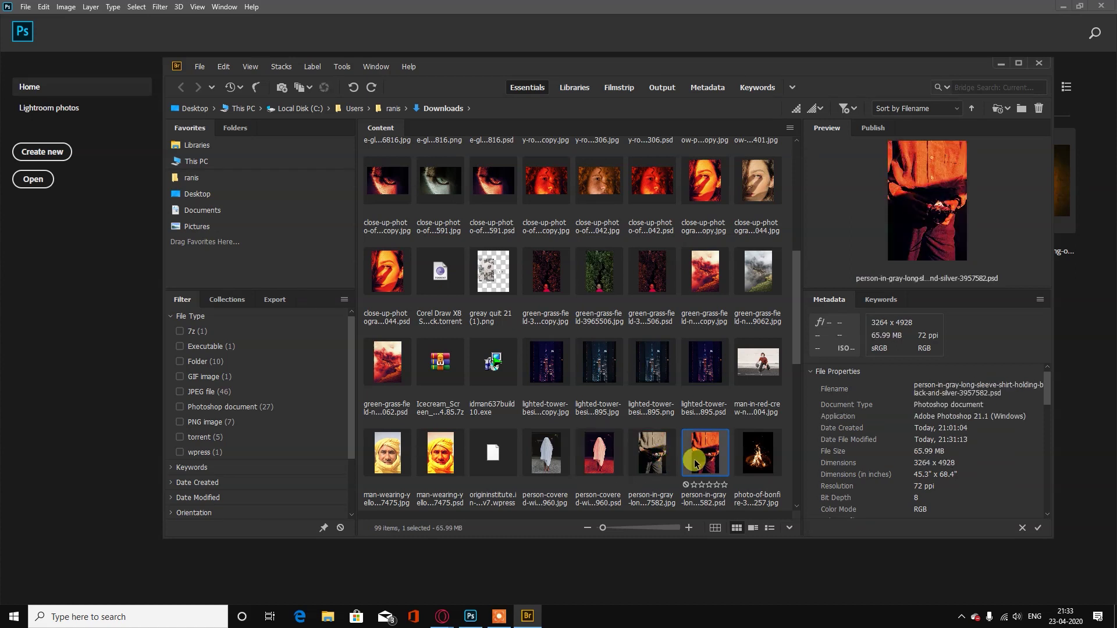